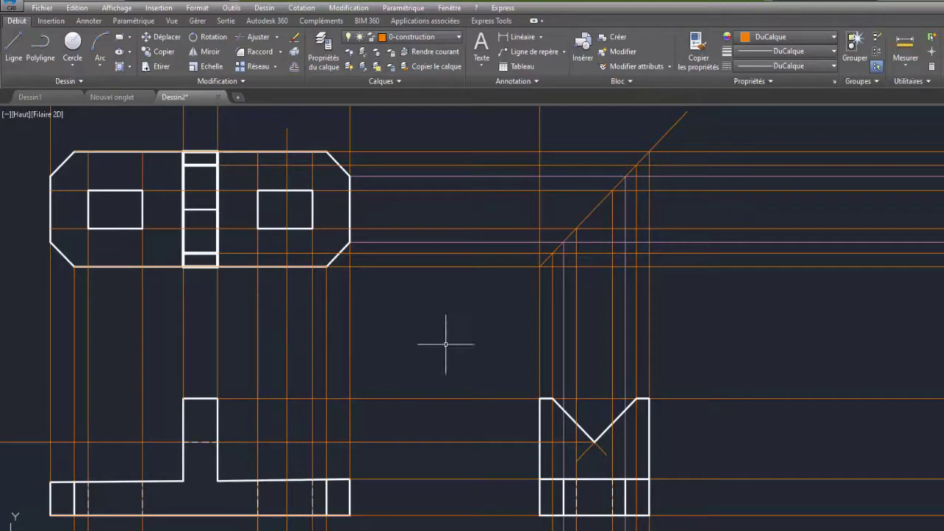
- On layer 4-ligne très grasse, draw a vertical cutting-plane polyline through the top view's right rectangular hole, ending in a left-pointing arrowhead
left_click(420, 37)
left_click(426, 124)
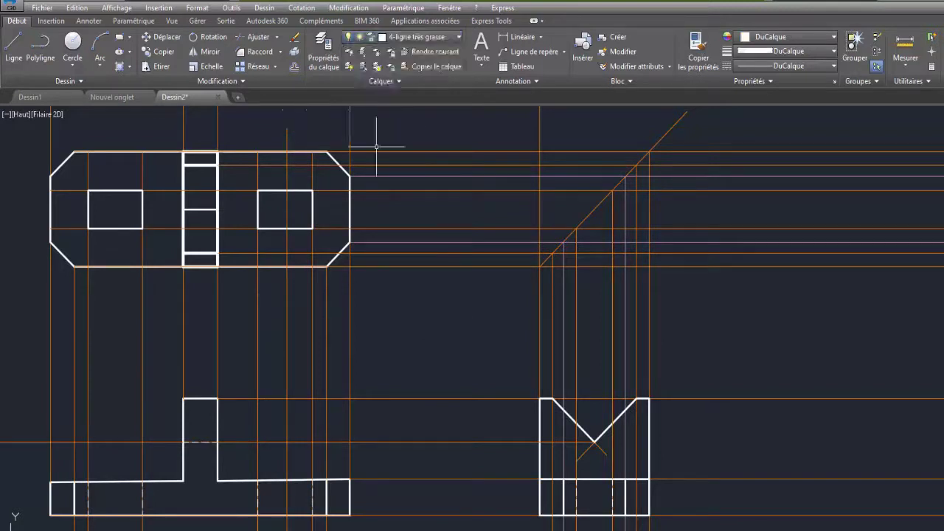
left_click(287, 128)
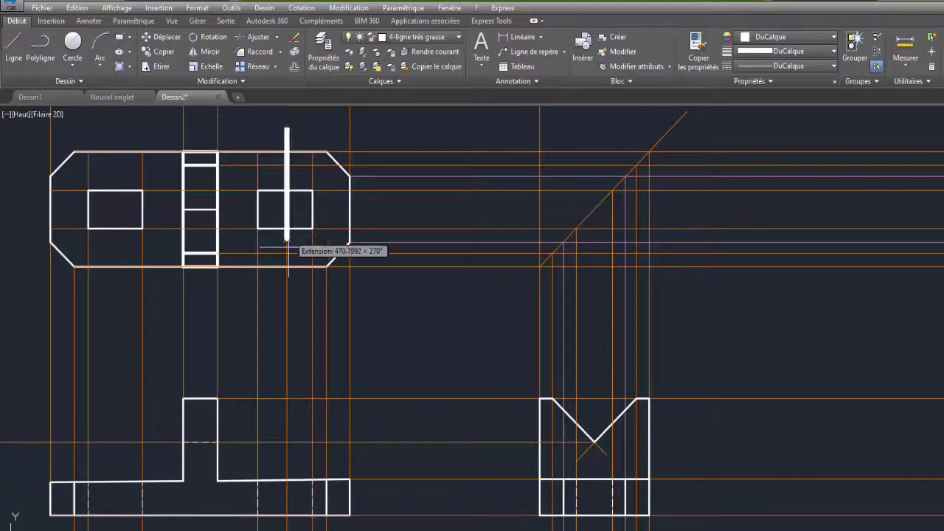
left_click(286, 325)
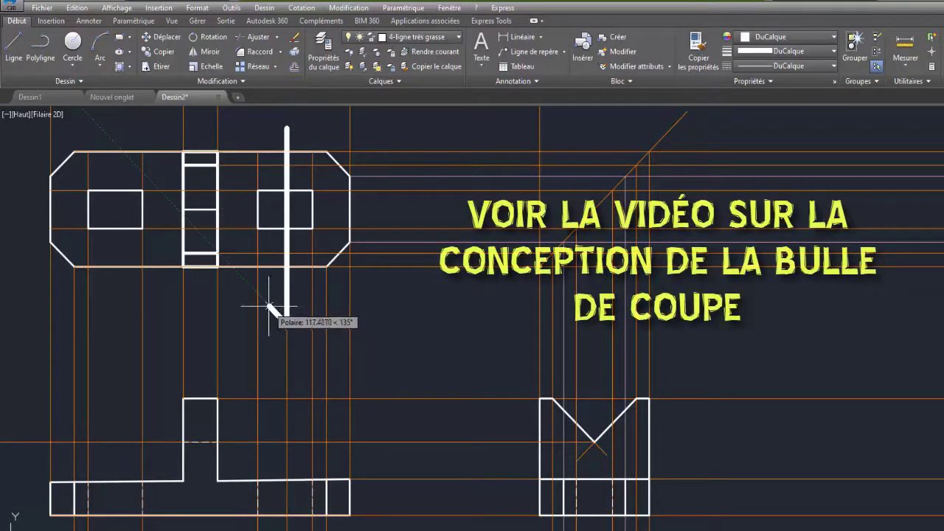
left_click(268, 309)
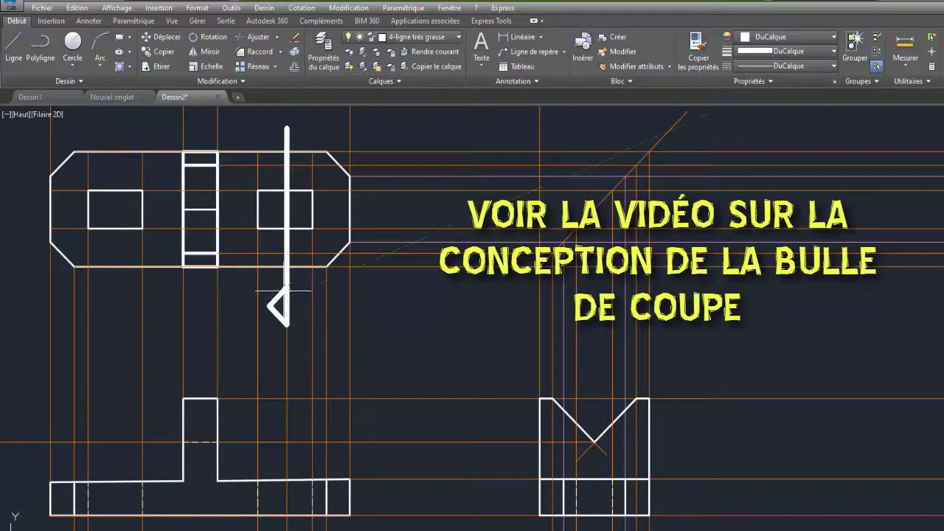
left_click(286, 290)
key("Escape")
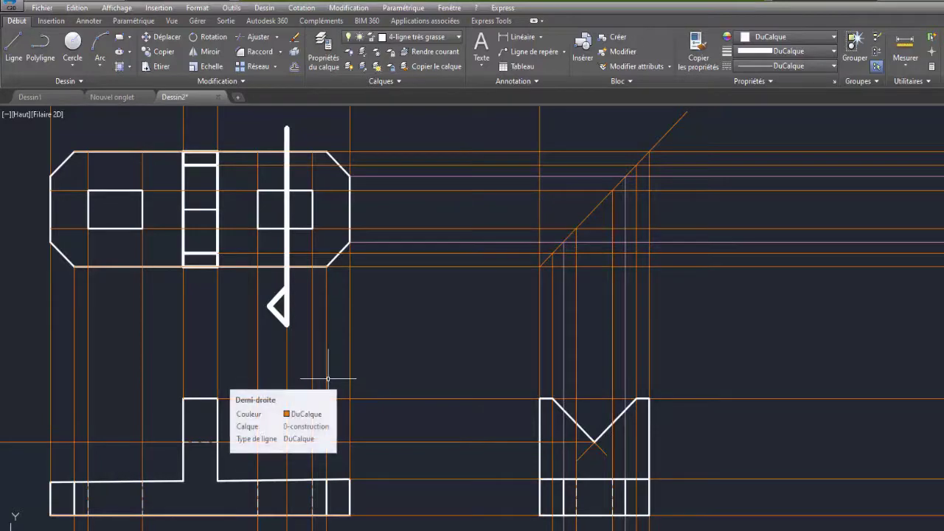
- Copy the cutting-plane line with its arrowhead straight down from the top view onto the front view
type("c")
key("Return")
left_click(280, 309)
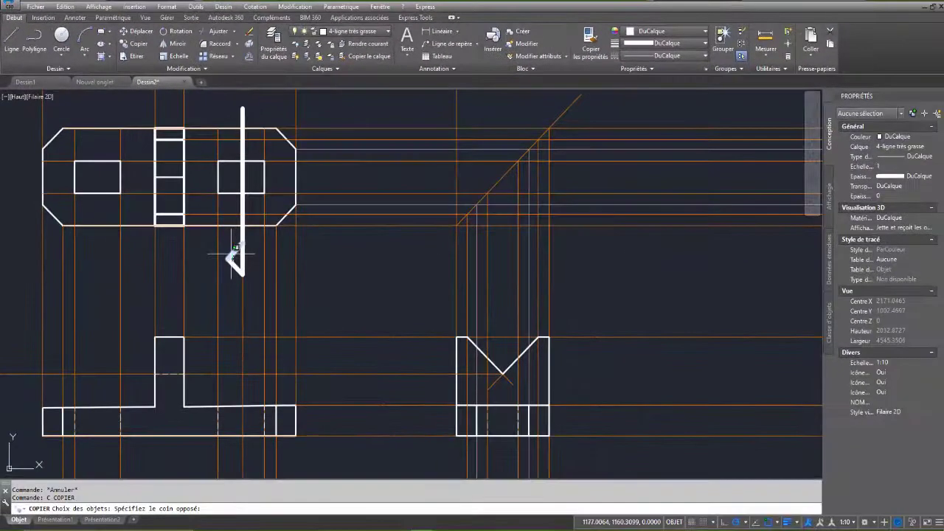
left_click(270, 300)
key("Return")
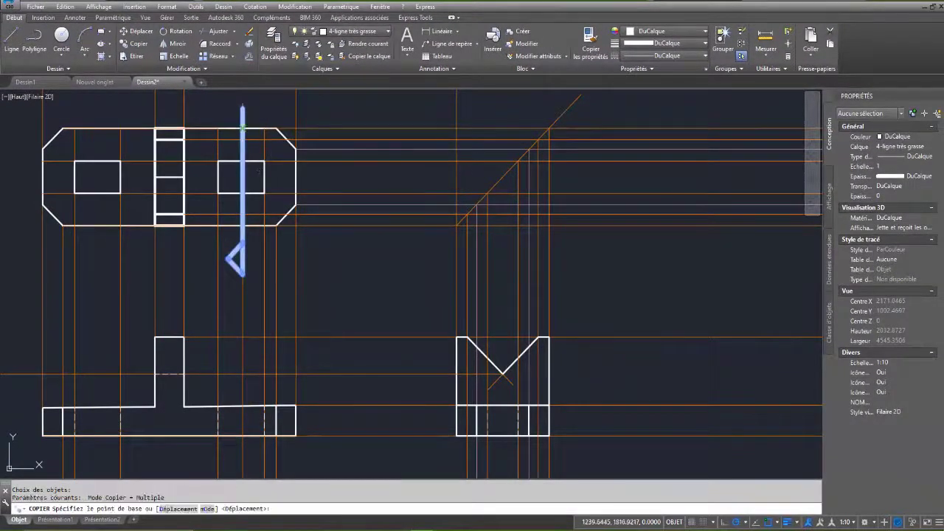
left_click(243, 130)
left_click(242, 341)
middle_click_drag(340, 347, 353, 303)
key("Escape")
key("Escape")
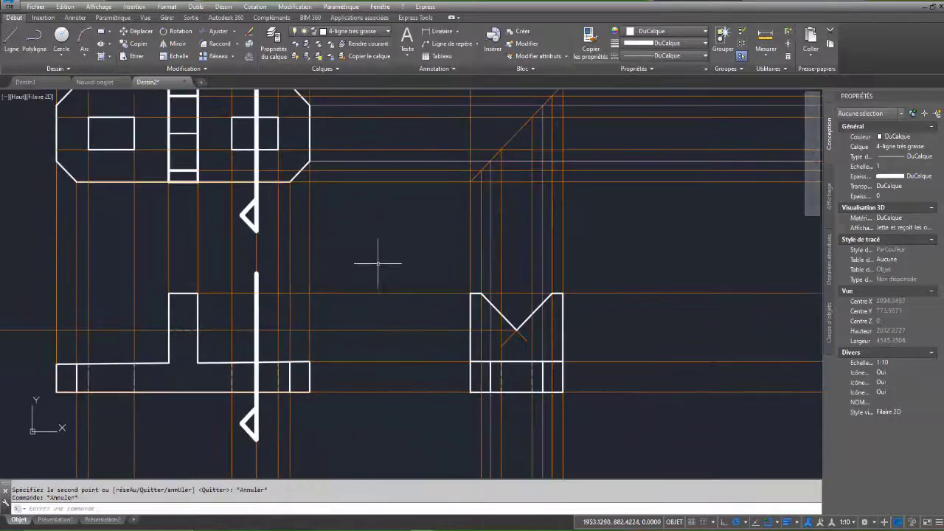
- Copy the side view's left vertical construction line and 45° line rightward, using the spacing from the front view's lower-right corner to the side view's
middle_click_drag(332, 244, 373, 271)
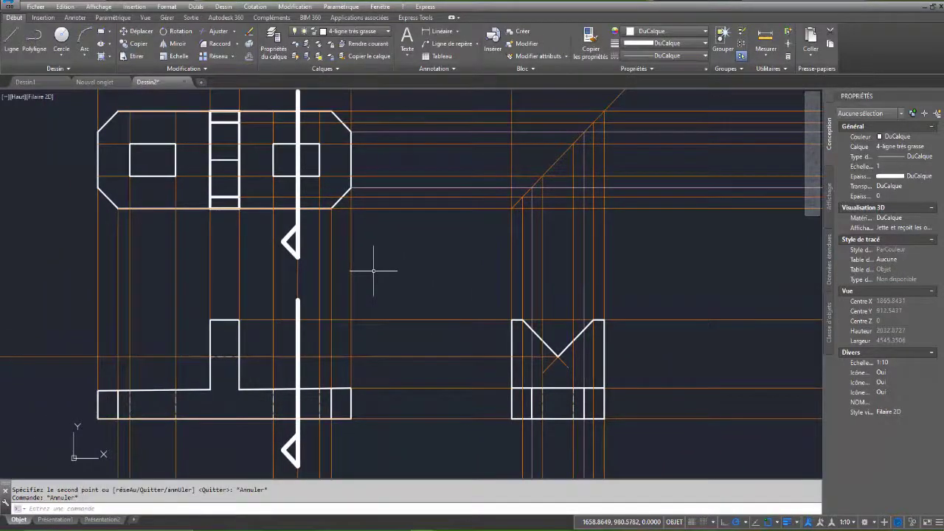
middle_click_drag(401, 287, 407, 309)
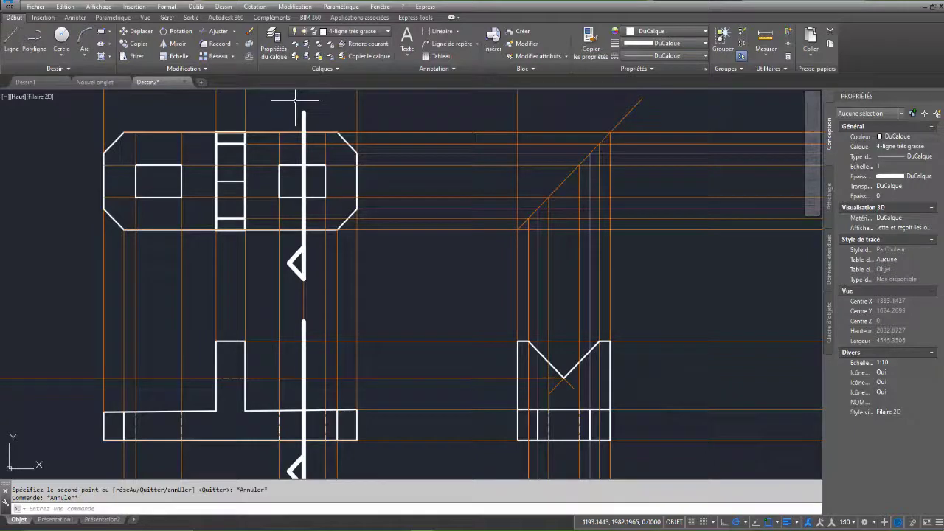
middle_click_drag(428, 288, 427, 271)
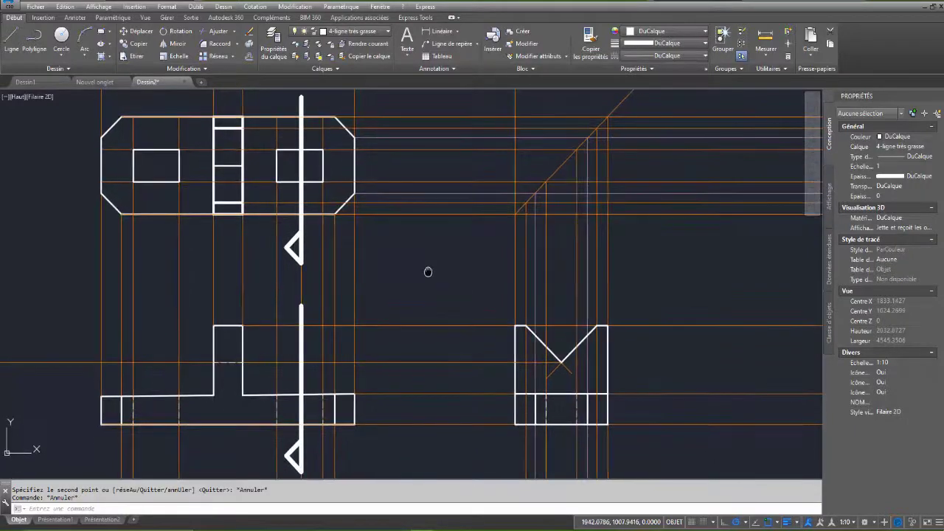
middle_click_drag(460, 300, 451, 306)
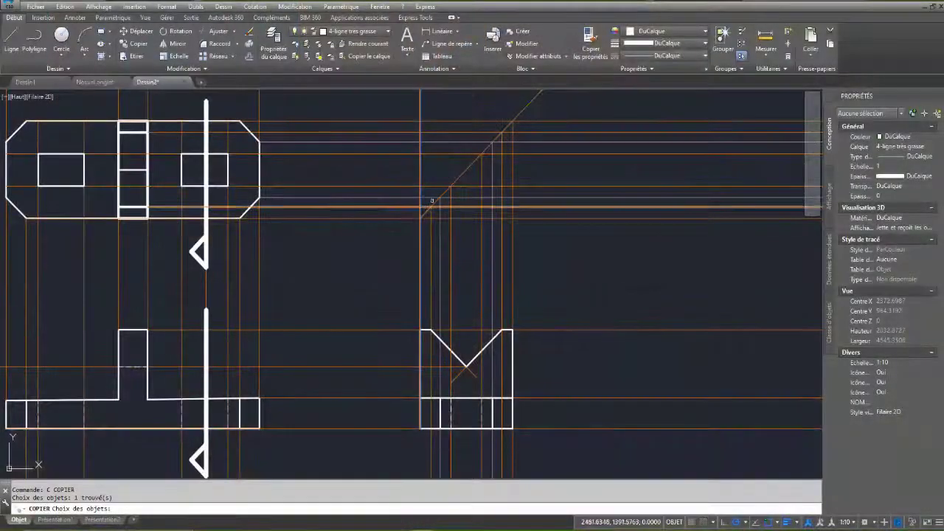
left_click(446, 191)
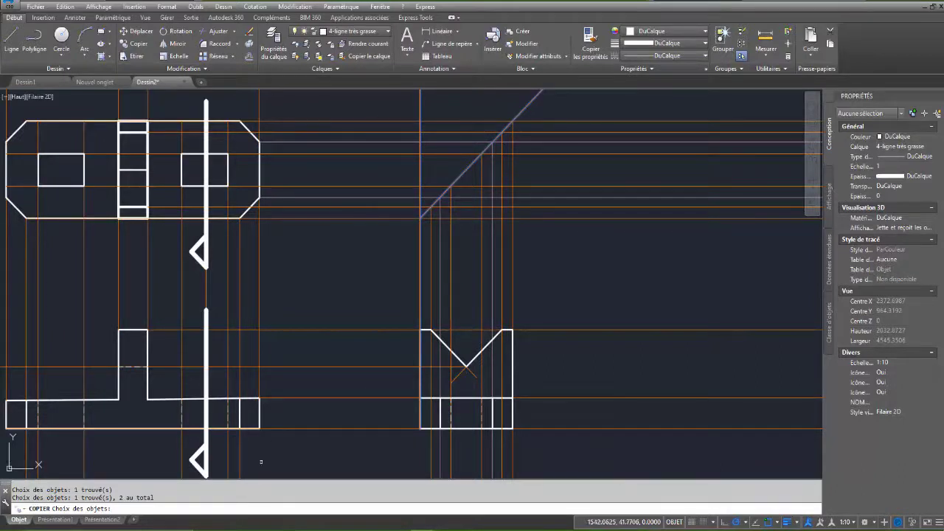
key("Return")
left_click(260, 428)
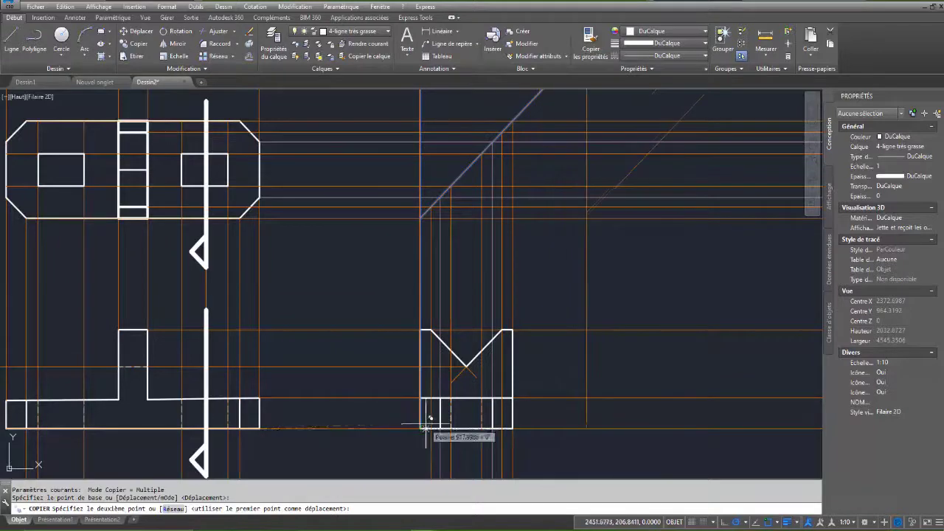
left_click(515, 426)
key("Escape")
middle_click_drag(589, 361, 507, 361)
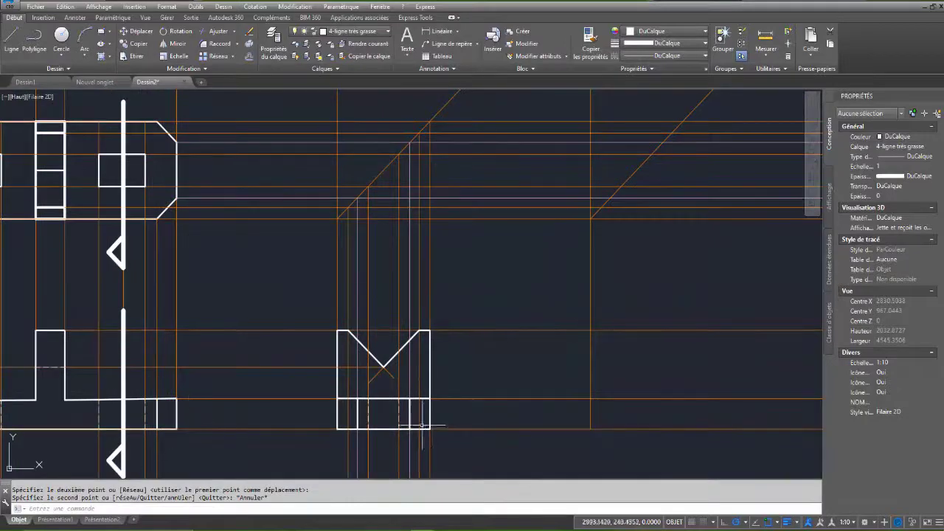
- Copy the side view's vertical projection rays onto the new 45° line for the section view
mouse_move(421, 425)
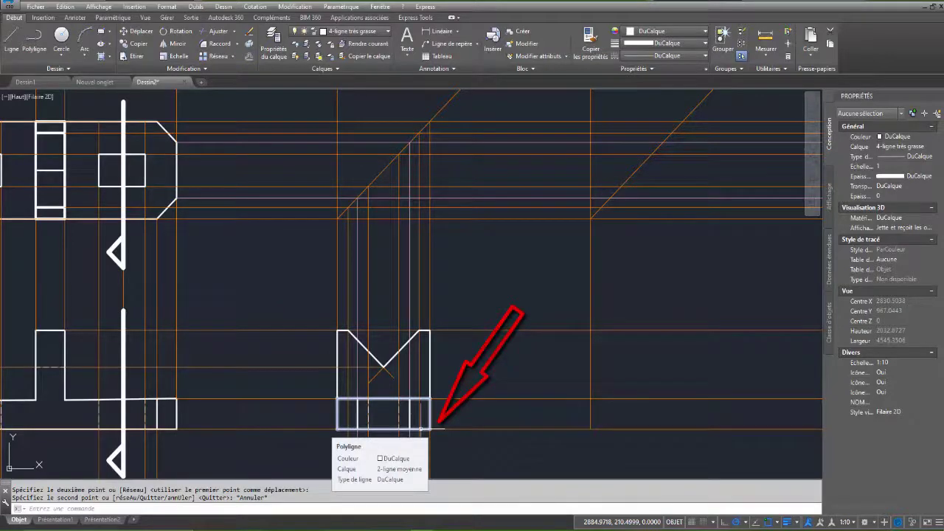
mouse_move(619, 355)
middle_mouse_down()
mouse_move(543, 385)
mouse_move(565, 369)
middle_mouse_up()
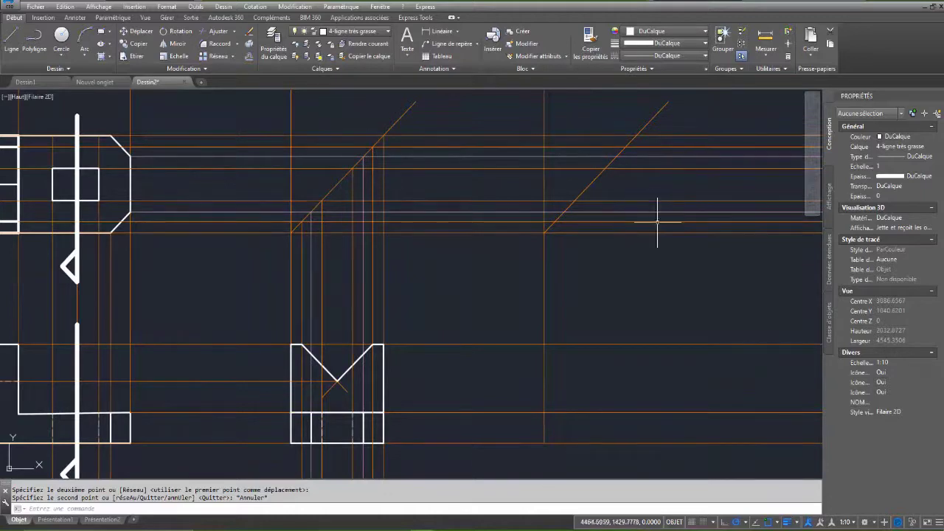
mouse_move(550, 372)
middle_mouse_down()
mouse_move(586, 353)
mouse_move(572, 369)
middle_mouse_up()
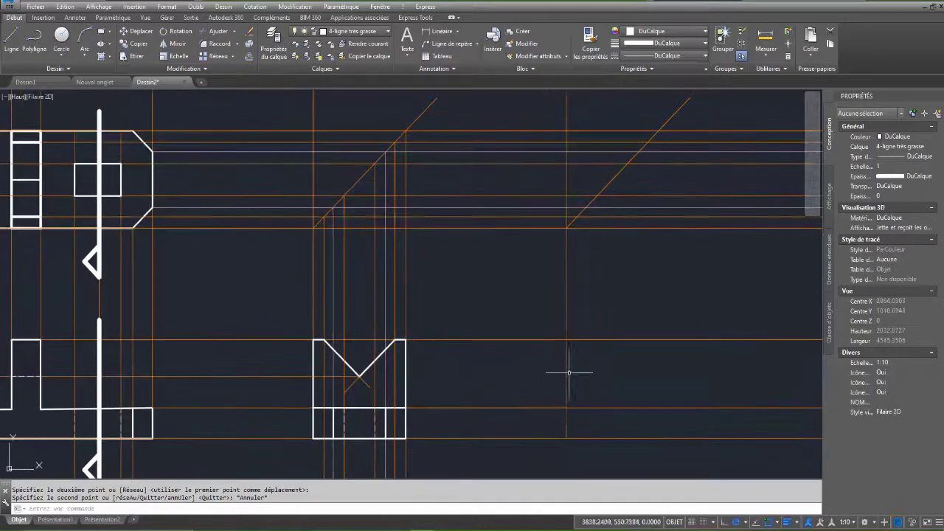
middle_click_drag(549, 329, 525, 332)
key("Escape")
key("Escape")
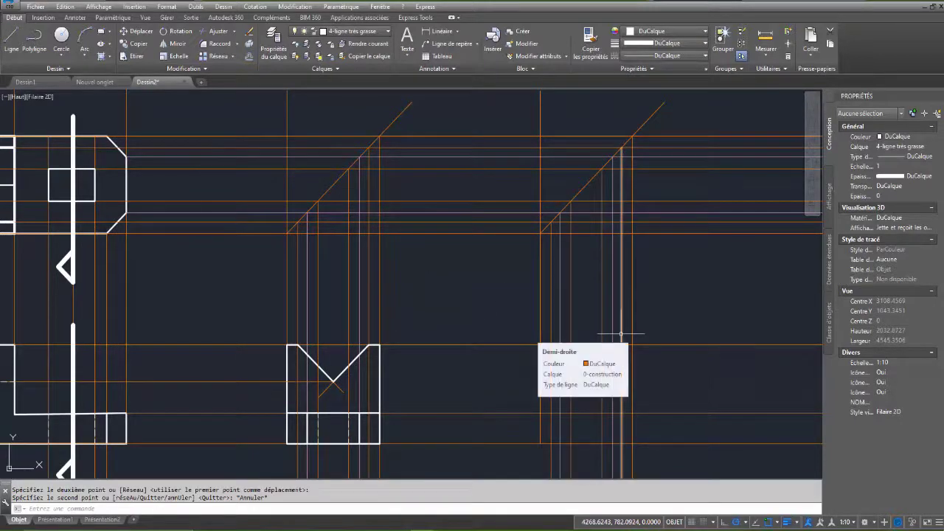
key("Escape")
key("Escape")
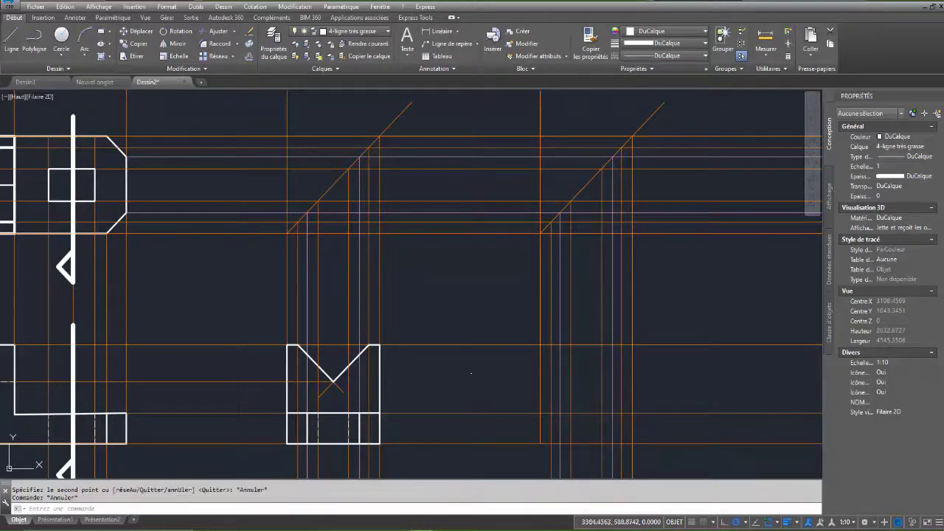
- On layer 2-ligne moyenne, draw the section view's rectangular base outline as a polyline on the construction-line intersections
left_click(354, 31)
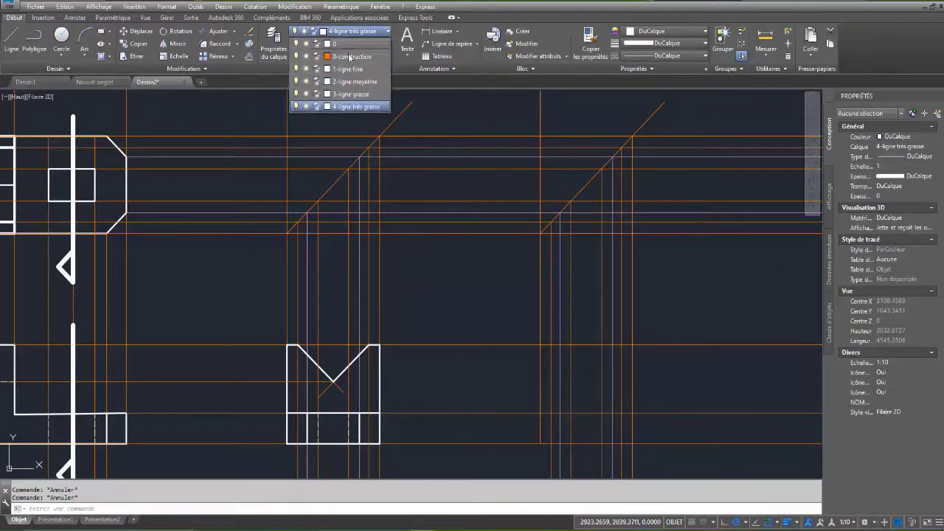
left_click(352, 83)
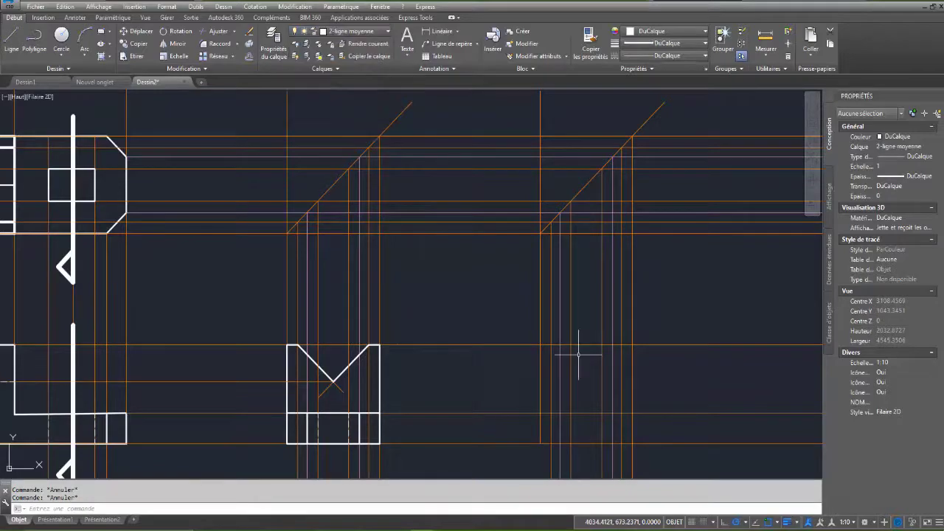
type("pl")
key("Return")
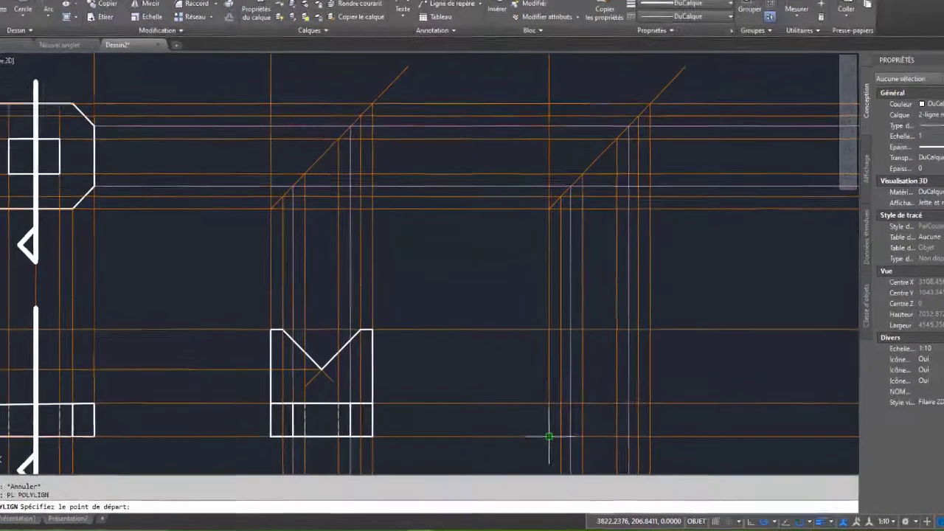
left_click(540, 443)
left_click(689, 420)
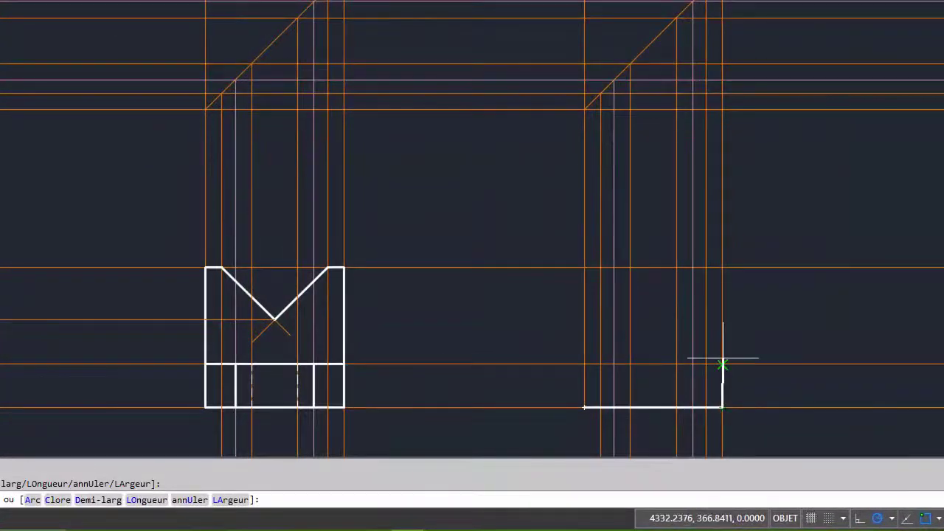
left_click(689, 382)
left_click(584, 364)
left_click(584, 407)
key("Escape")
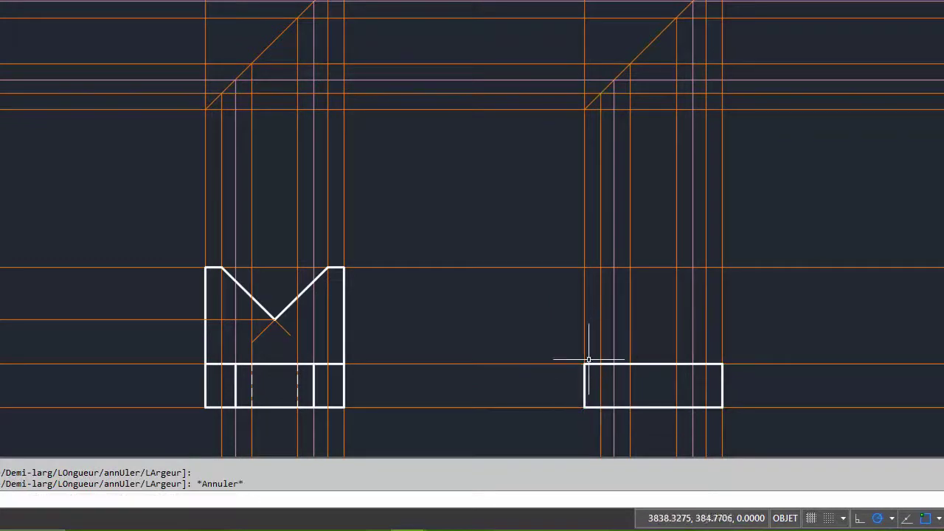
- Draw a polyline from the base's upper-left corner up the left side, across the short top edge and down the left V-notch slope
key("Return")
left_click(584, 364)
left_click(584, 267)
left_click(600, 267)
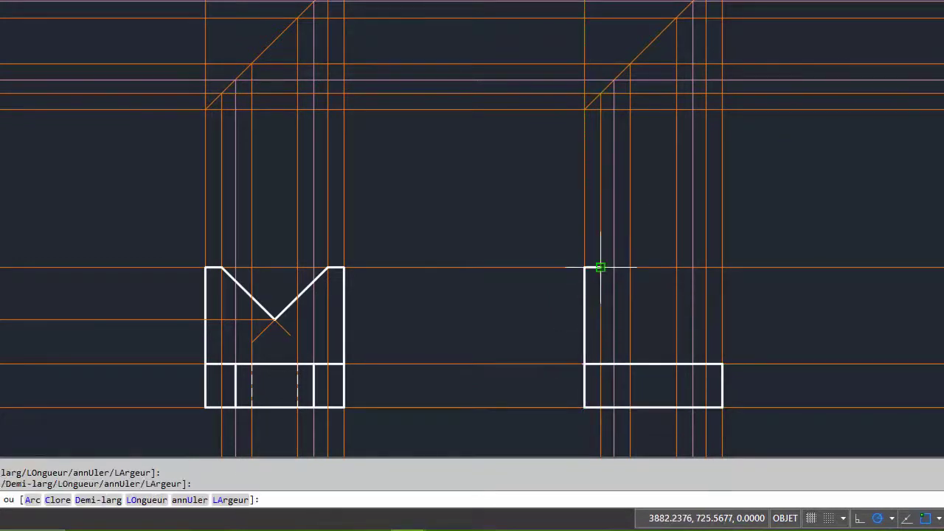
left_click(665, 332)
key("Escape")
- Draw the mirrored right side, short top edge and V-notch slope as a polyline, and trim the ends crossing at the V's vertex
key("Return")
left_click(722, 363)
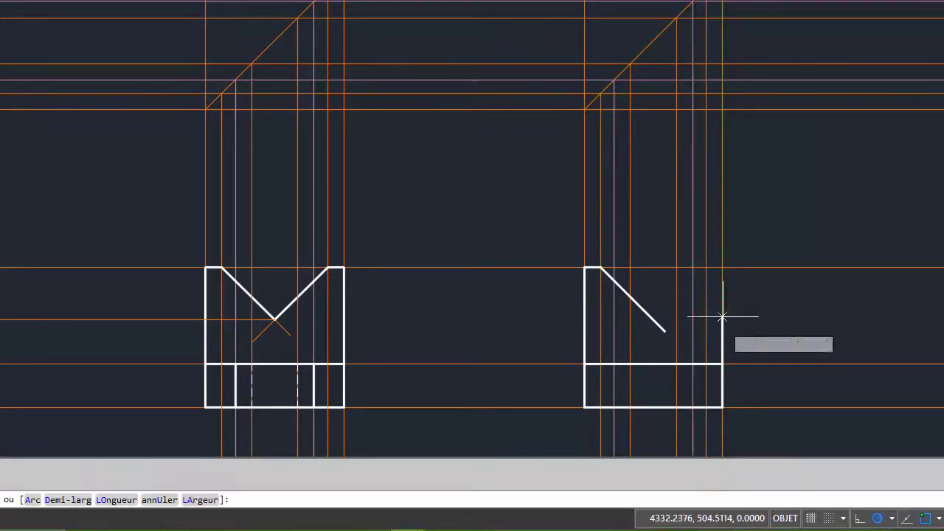
left_click(722, 267)
left_click(706, 266)
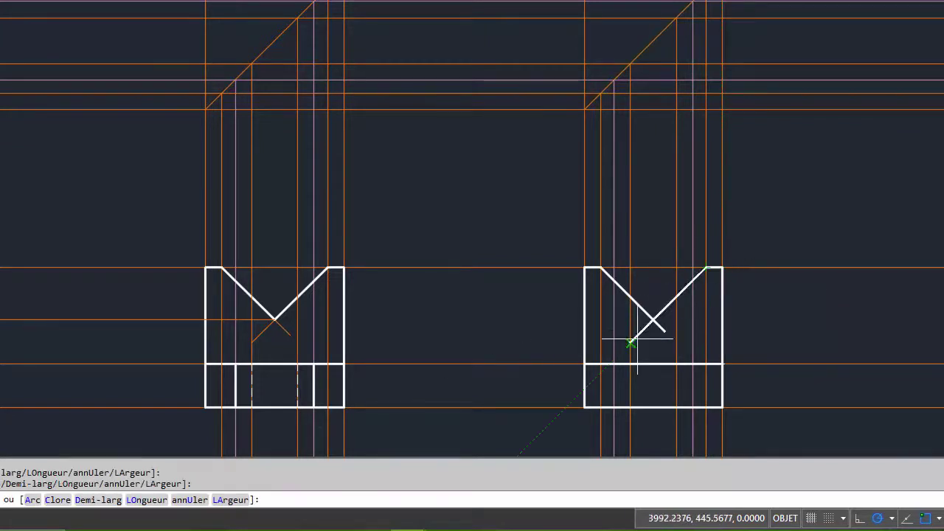
left_click(630, 341)
key("Escape")
type("aj")
key("Return")
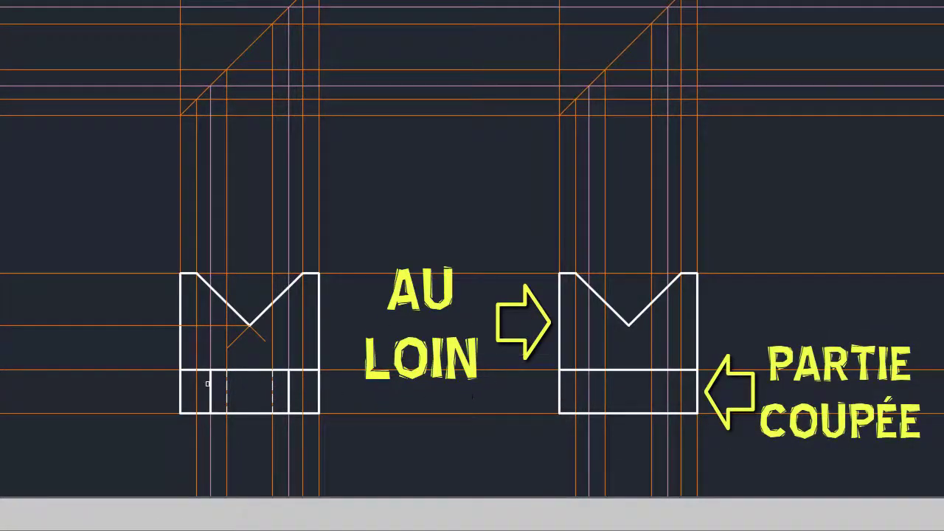
- Copy the vertical edges and dashed hidden lines from the side view's base into the section view's base
left_click(588, 383)
key("Escape")
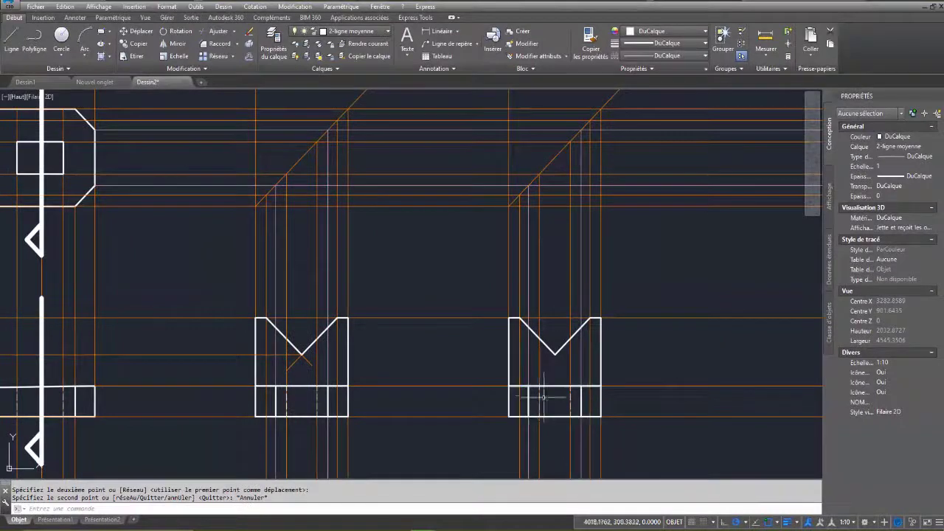
middle_click_drag(327, 316, 390, 317)
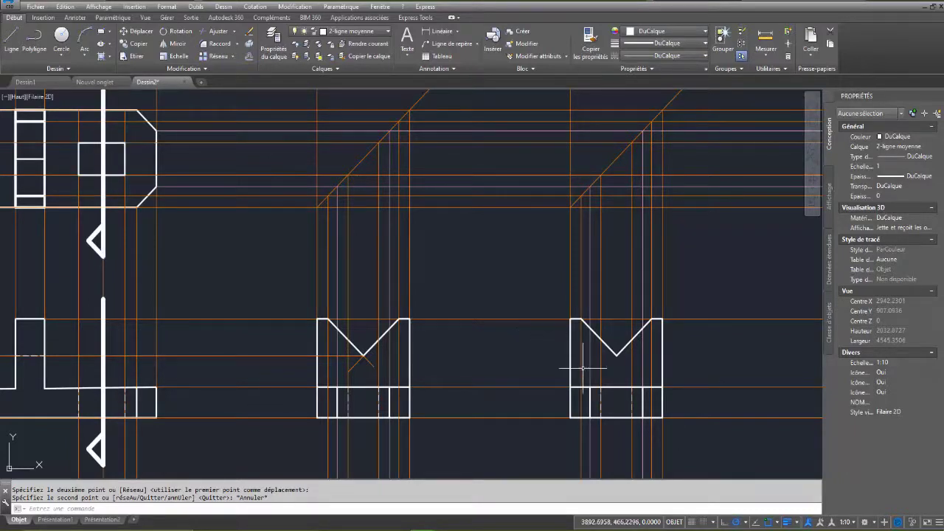
- Move the section view's two dashed hole lines to layer 3-ligne grasse
key("Escape")
key("Escape")
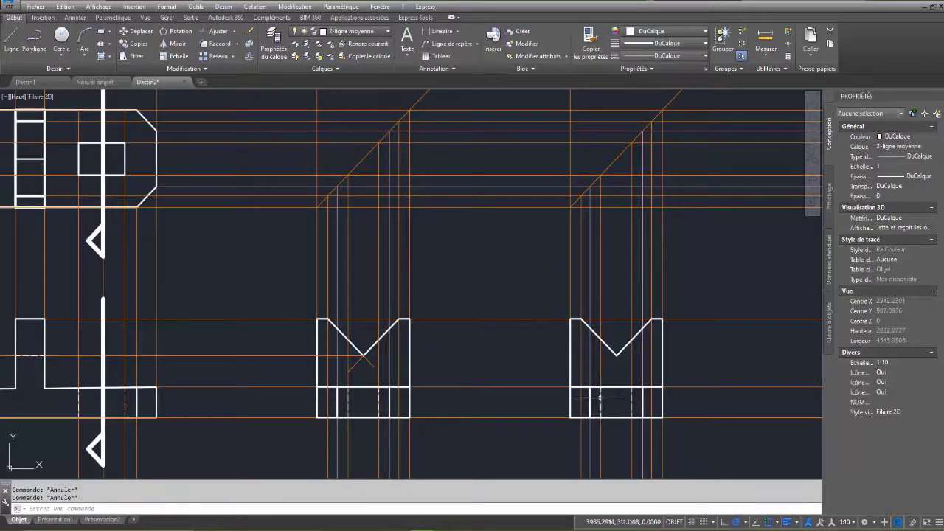
left_click(601, 402)
left_click(632, 402)
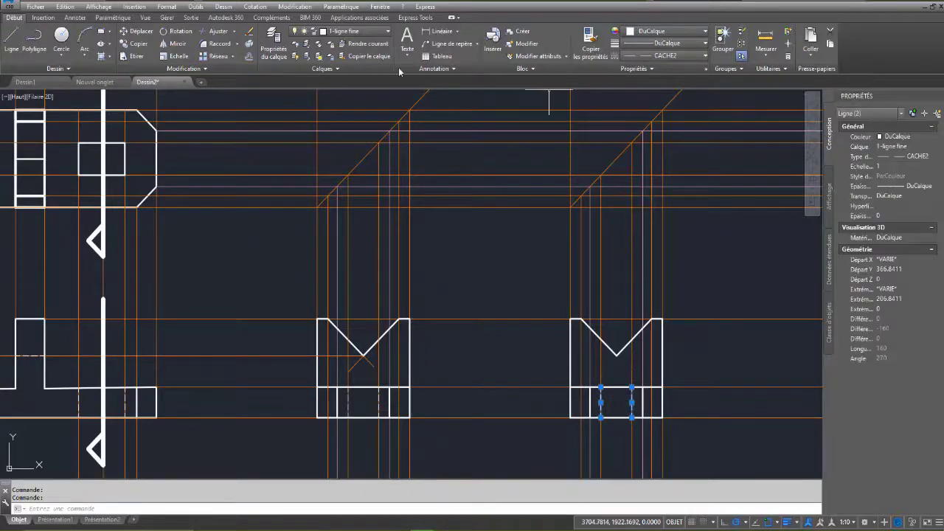
left_click(357, 31)
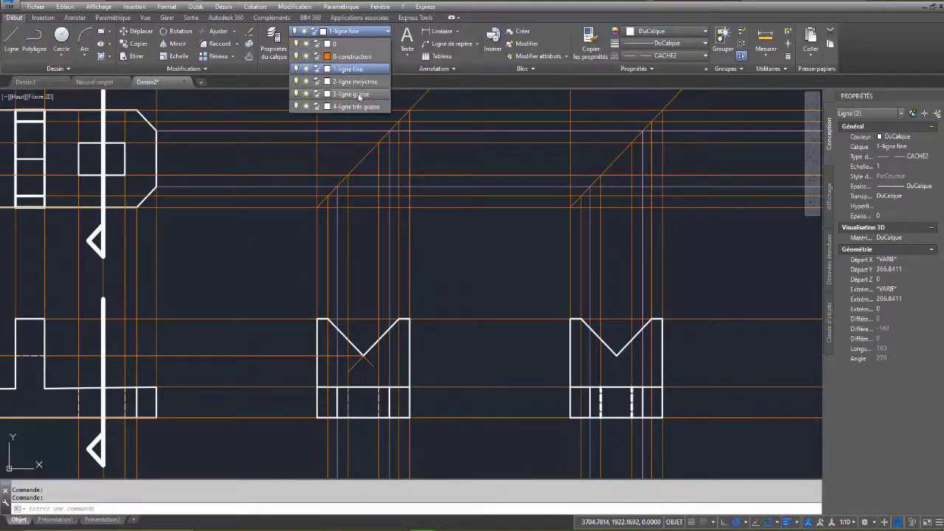
left_click(358, 94)
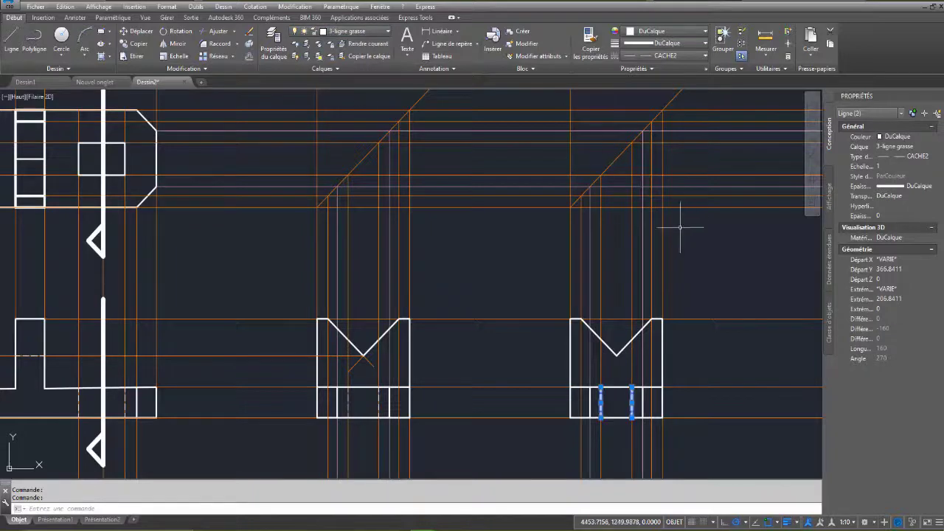
- Set the linetype of the section view's two dashed hole lines to Continuous
key("Escape")
key("Escape")
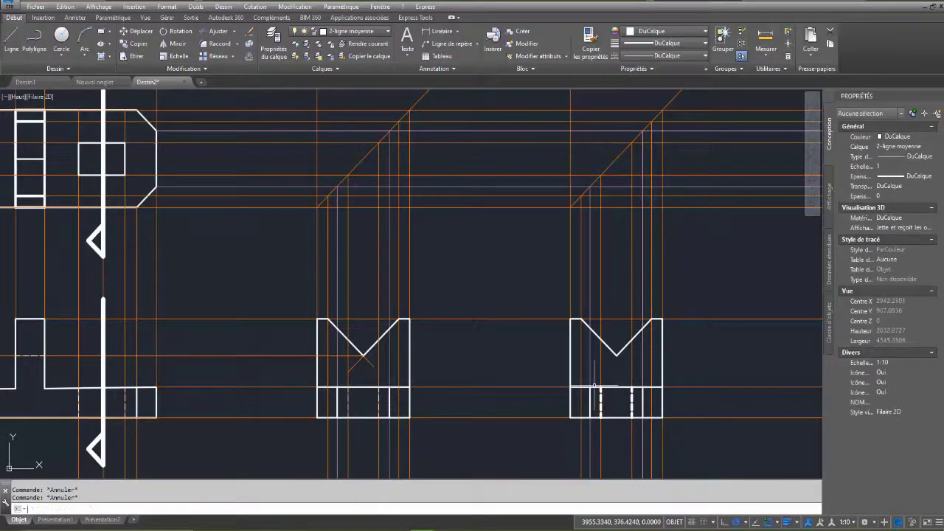
type("pl")
key("Return")
key("Escape")
left_click(600, 398)
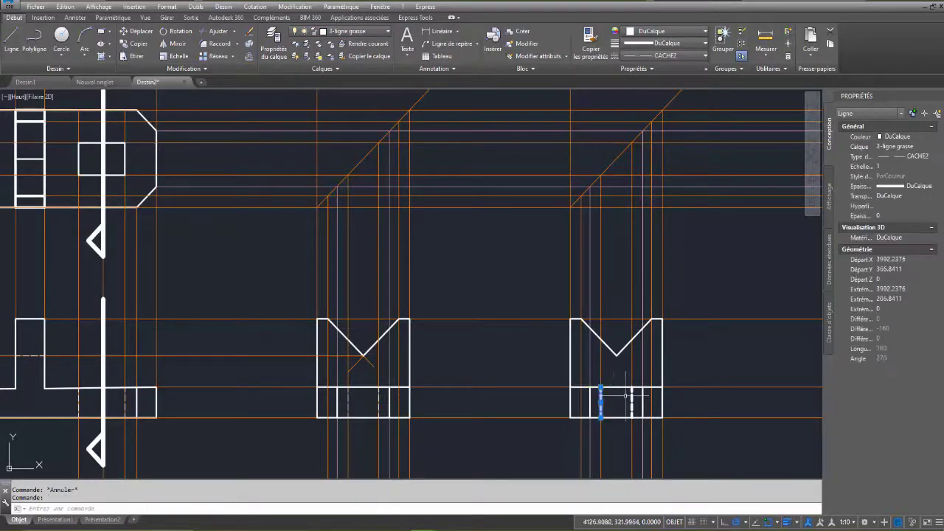
left_click(632, 395)
left_click(632, 383)
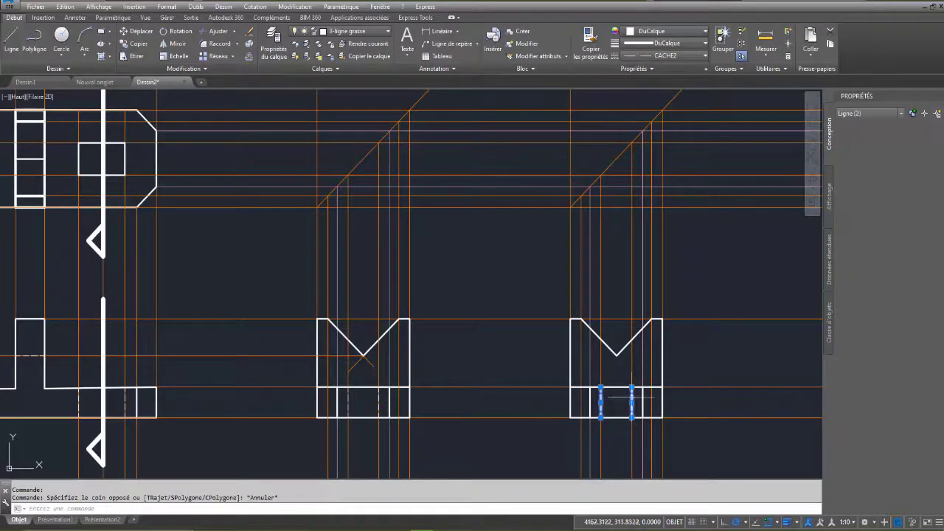
left_click(667, 55)
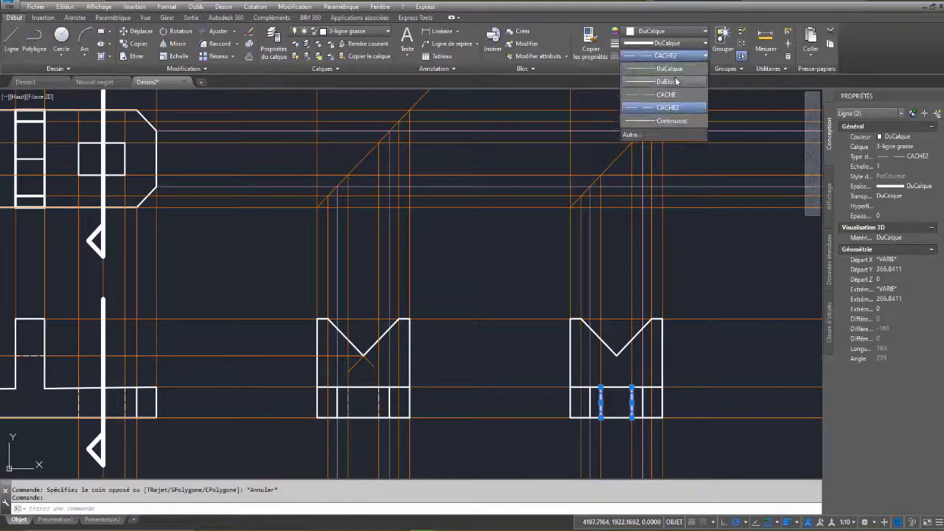
left_click(672, 122)
key("Escape")
- Draw a polyline around the solid base portion left of the section view's hole, from the hole line's upper end to its lower end
key("Return")
left_click(600, 387)
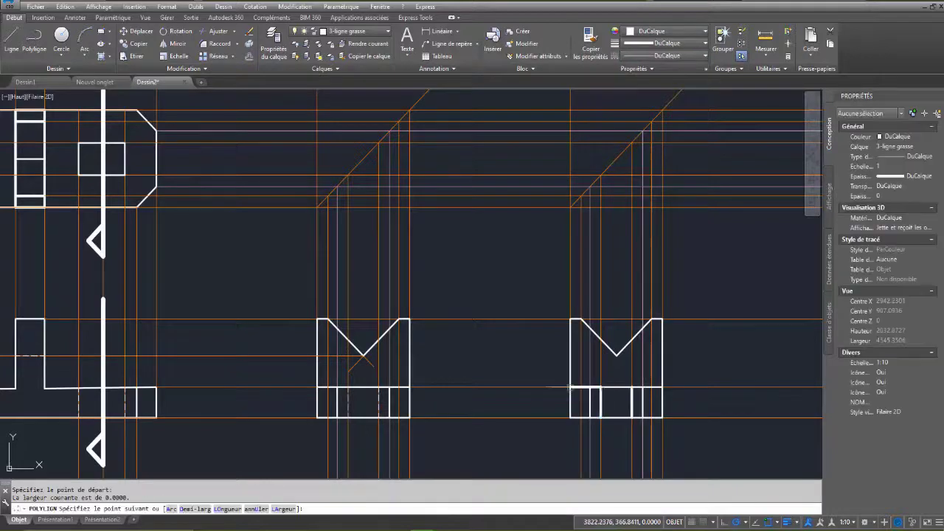
left_click(570, 387)
left_click(570, 418)
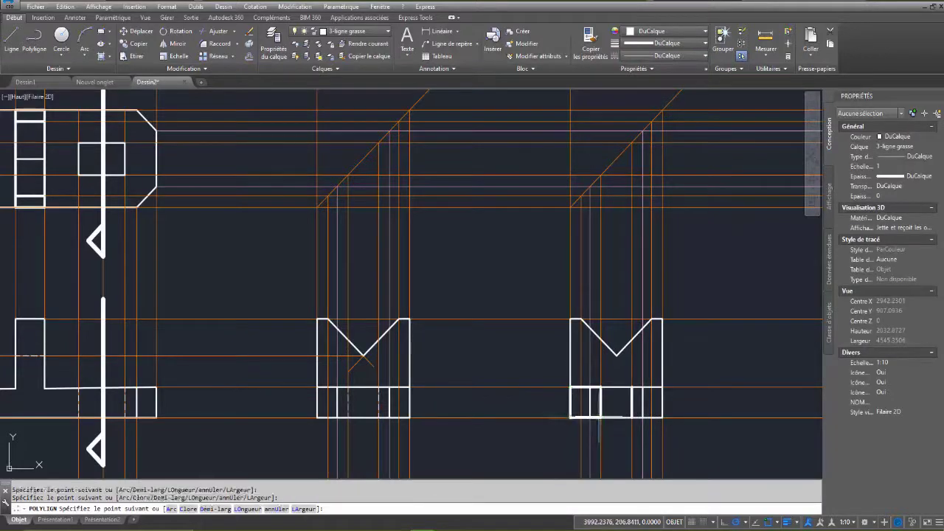
key("Escape")
- Draw a matching polyline around the solid base portion right of the hole, from the hole line's lower end to its upper end
key("Return")
left_click(632, 418)
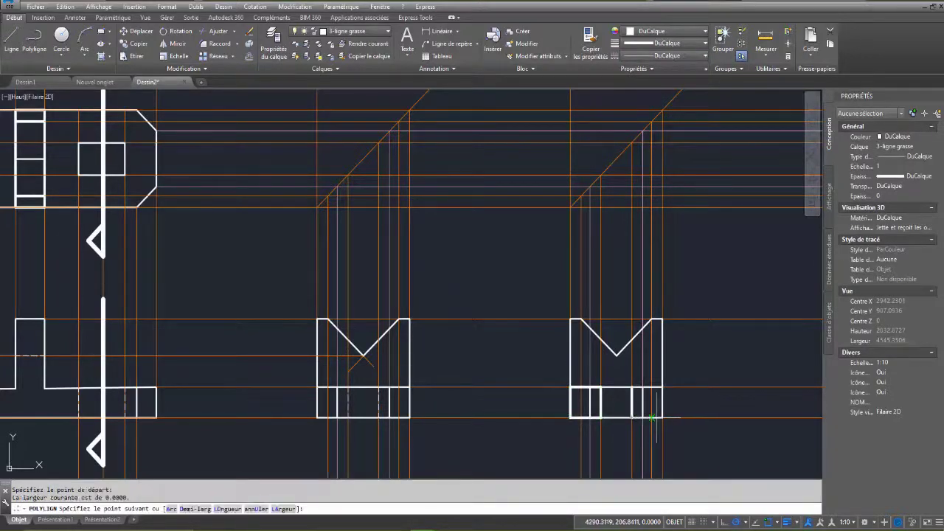
left_click(662, 418)
left_click(662, 387)
left_click(632, 387)
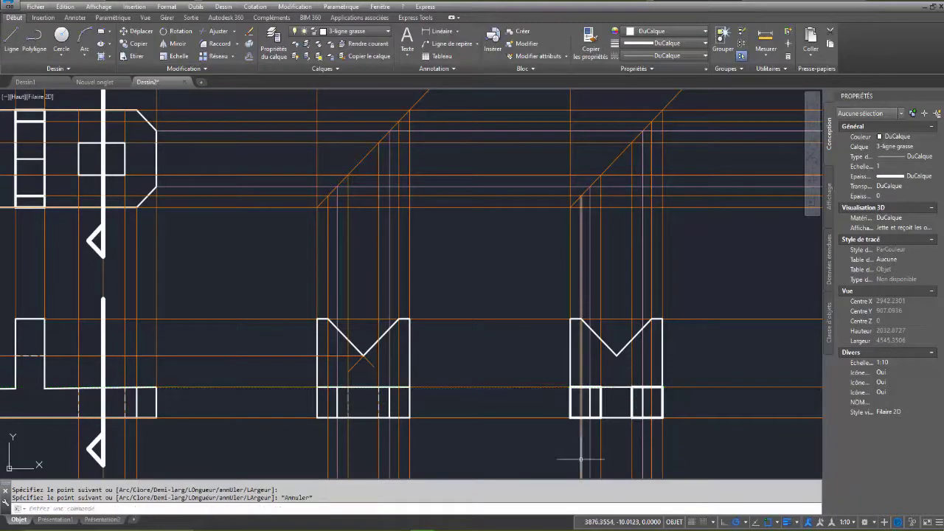
key("Escape")
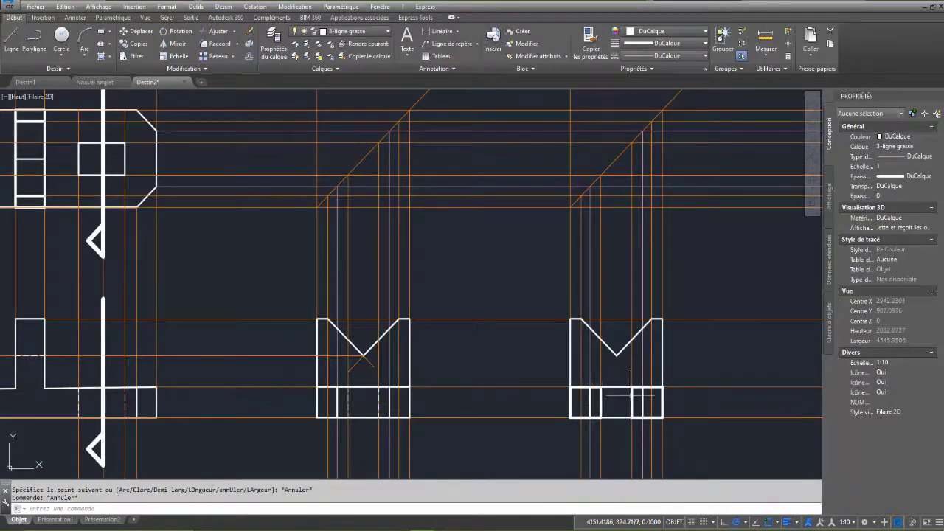
- Give the two chamfer edge lines in the section view's base the CACHE2 linetype and move them to layer 1-ligne fine
left_click(590, 401)
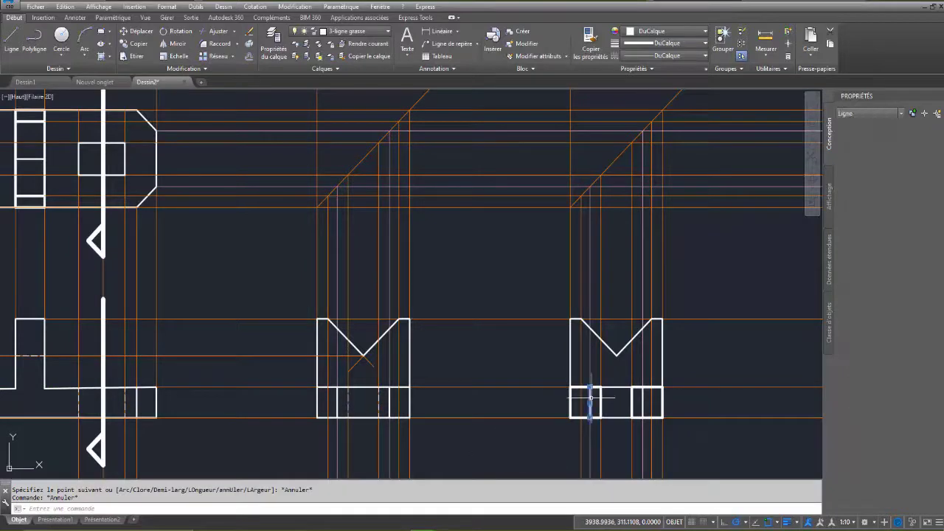
left_click(643, 402)
left_click(667, 55)
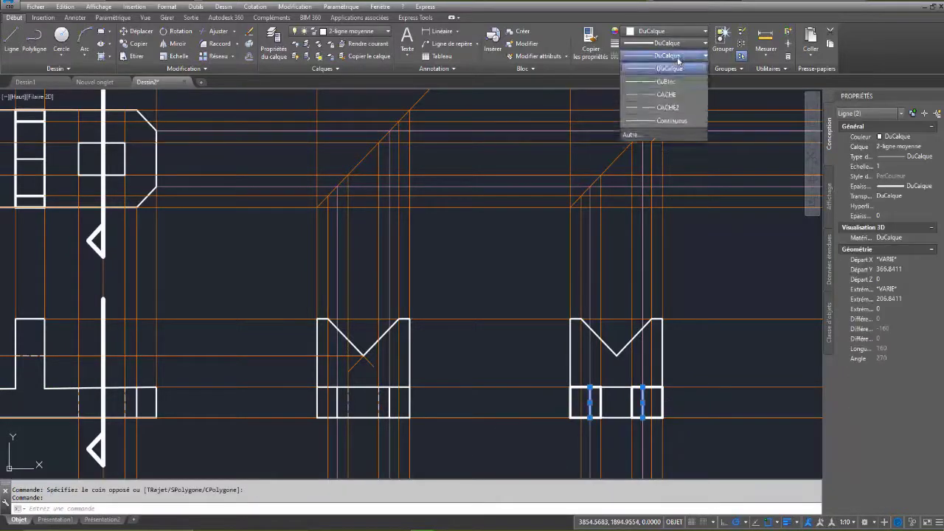
left_click(667, 108)
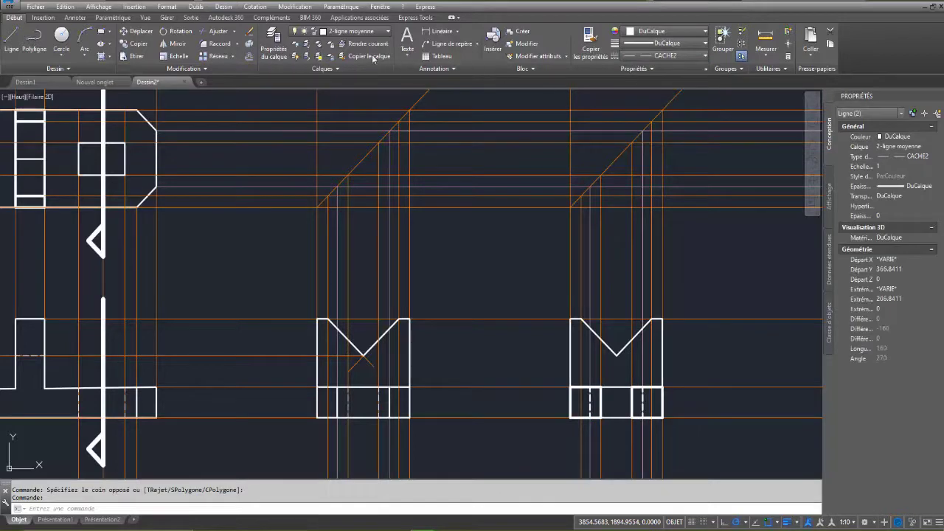
left_click(358, 31)
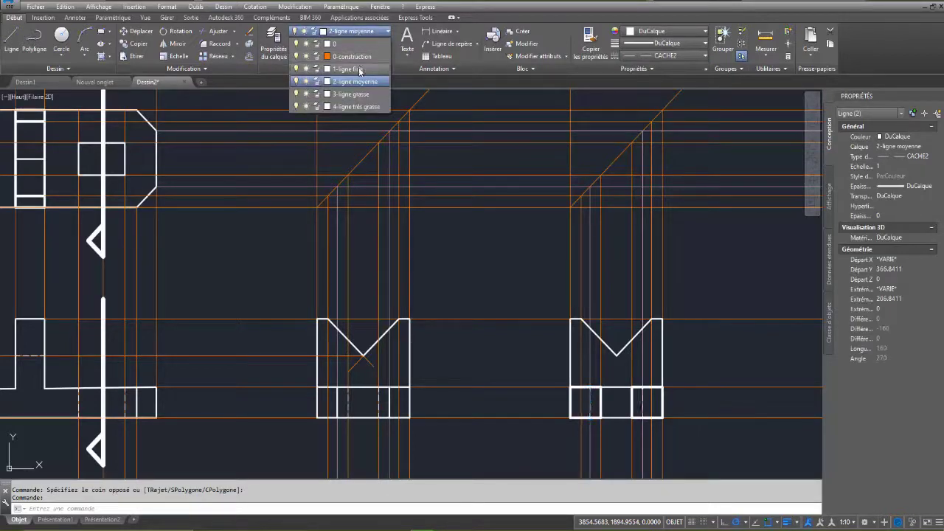
left_click(359, 69)
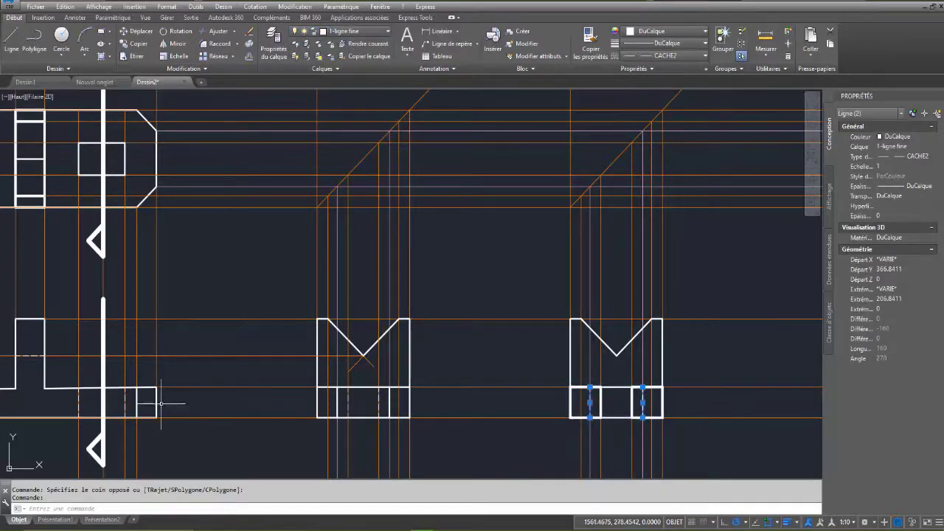
- Examine how the top view's chamfered corners correspond to the vertical lines in the side and section views
middle_click_drag(152, 257, 257, 289)
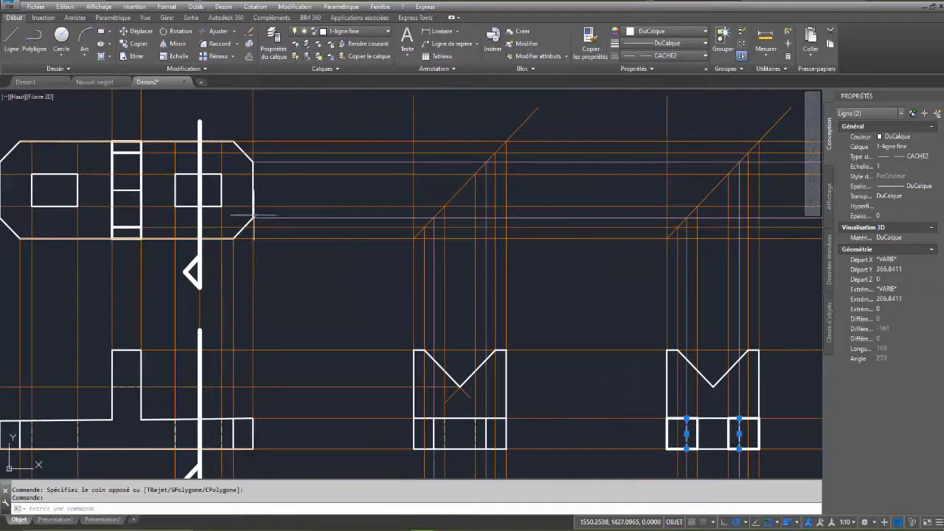
middle_click_drag(155, 216, 232, 218)
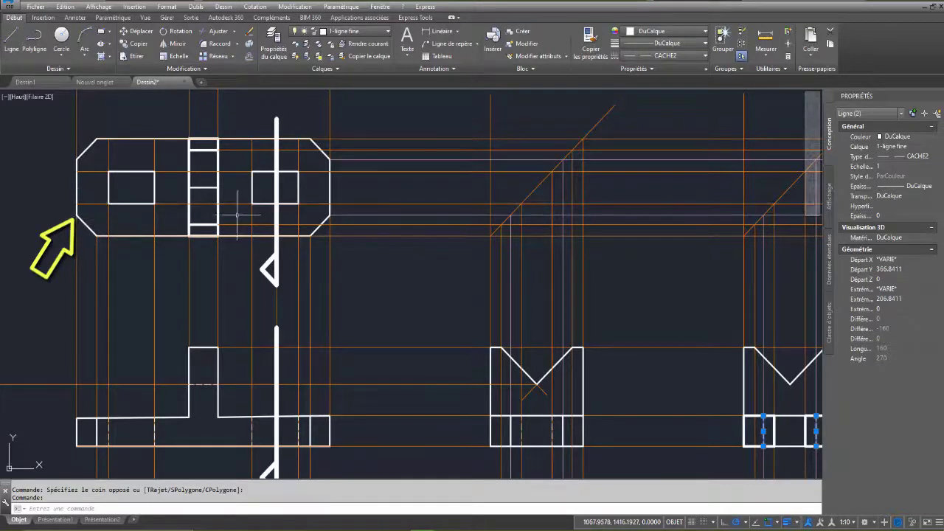
middle_click_drag(478, 344, 358, 306)
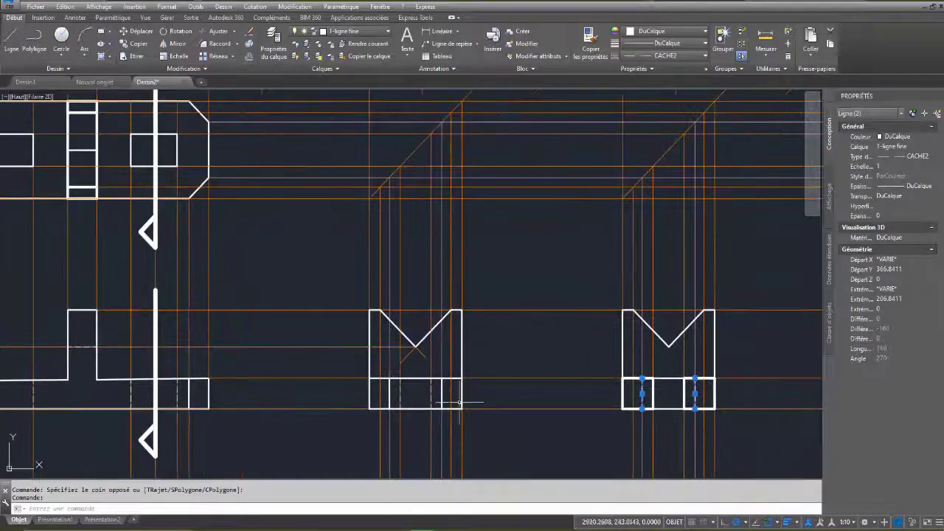
middle_click_drag(671, 391, 584, 384)
key("Escape")
key("Escape")
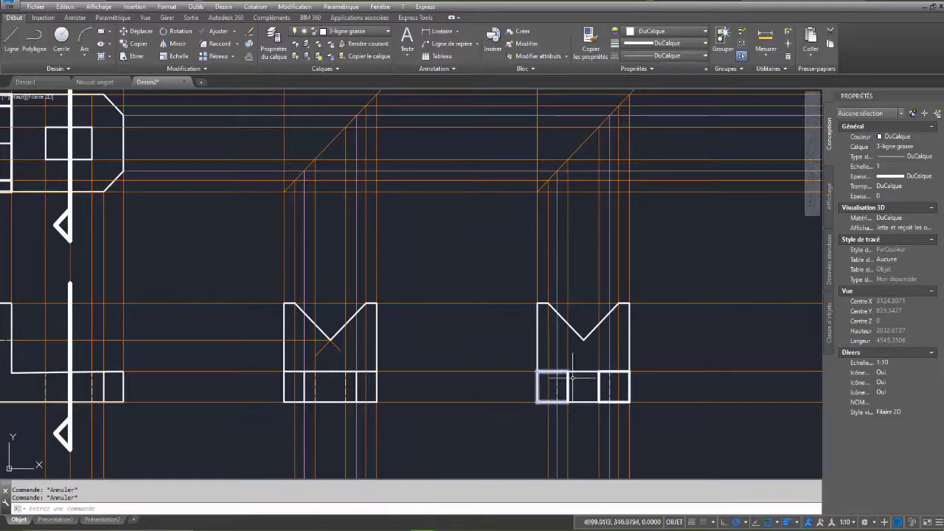
middle_click_drag(682, 407, 702, 415)
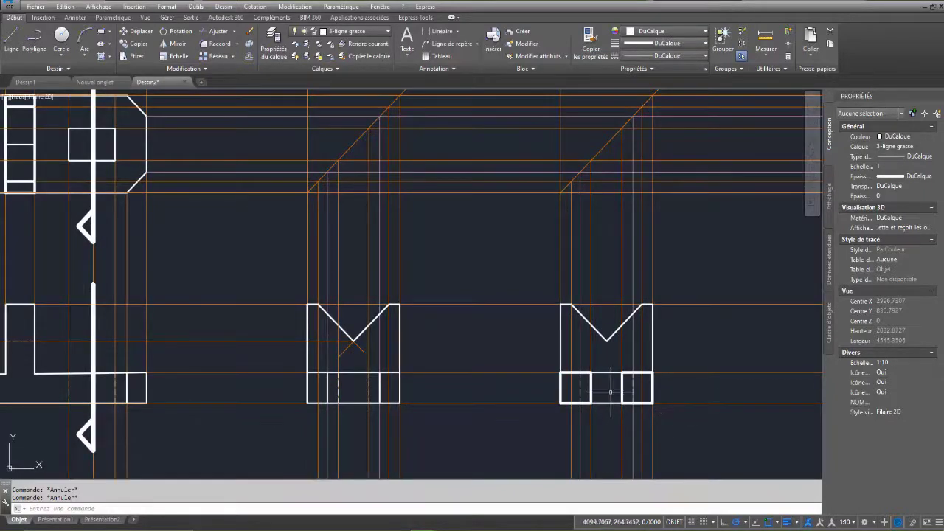
- Join the left hole line with the polyline around the left base portion into one closed outline
type("j")
key("Return")
left_click(587, 378)
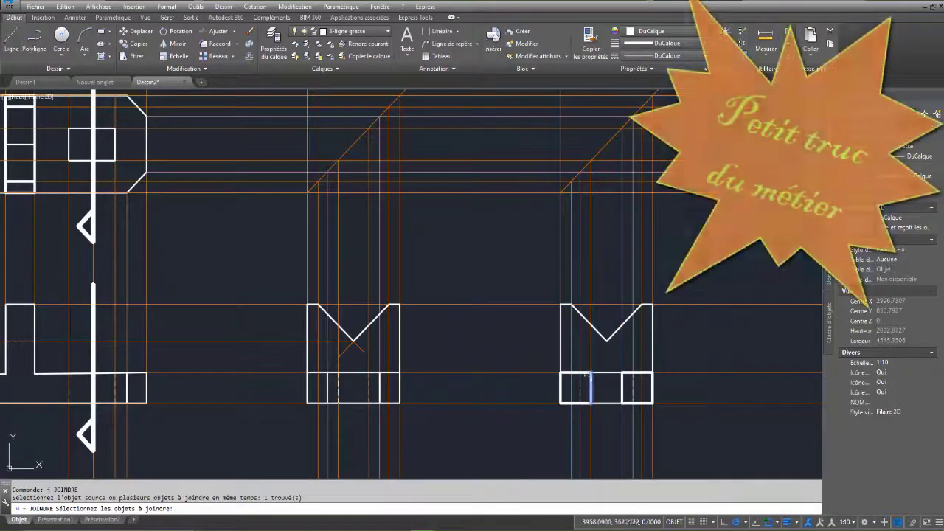
left_click(585, 374)
key("Return")
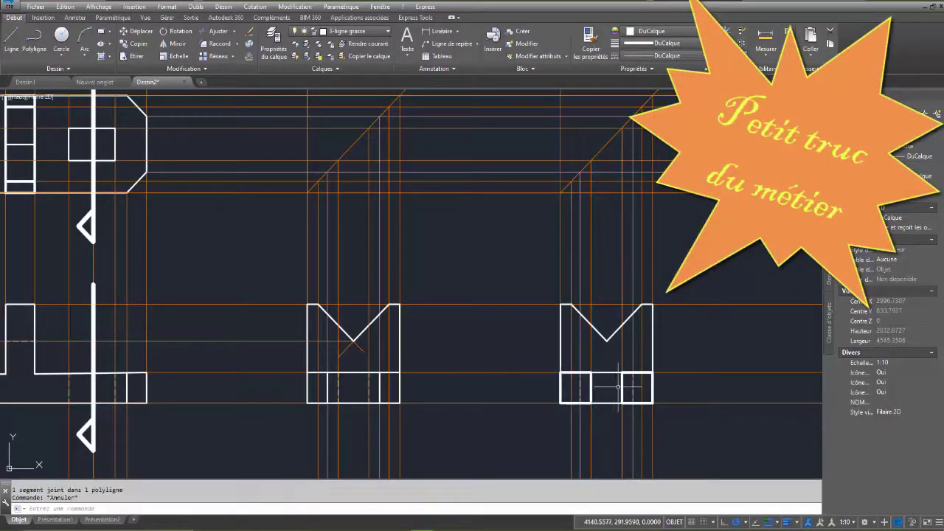
- Join the right hole line with the polyline around the right base portion into one closed outline
key("Return")
left_click(628, 372)
left_click(628, 373)
key("Return")
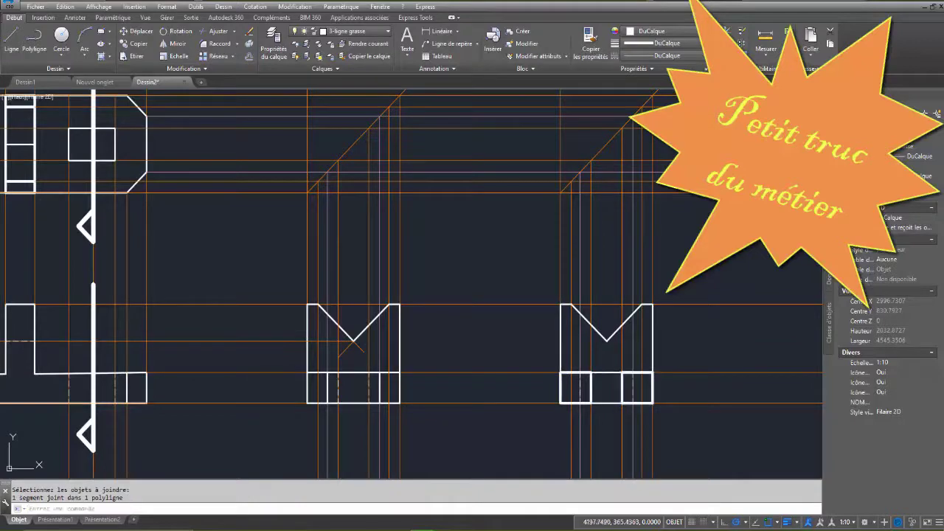
left_click(626, 373)
key("Escape")
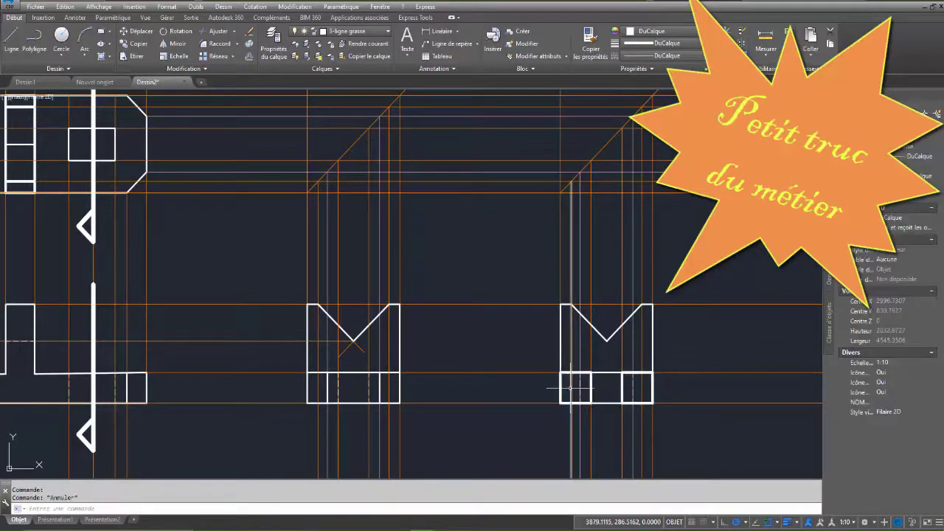
key("ctrl+z")
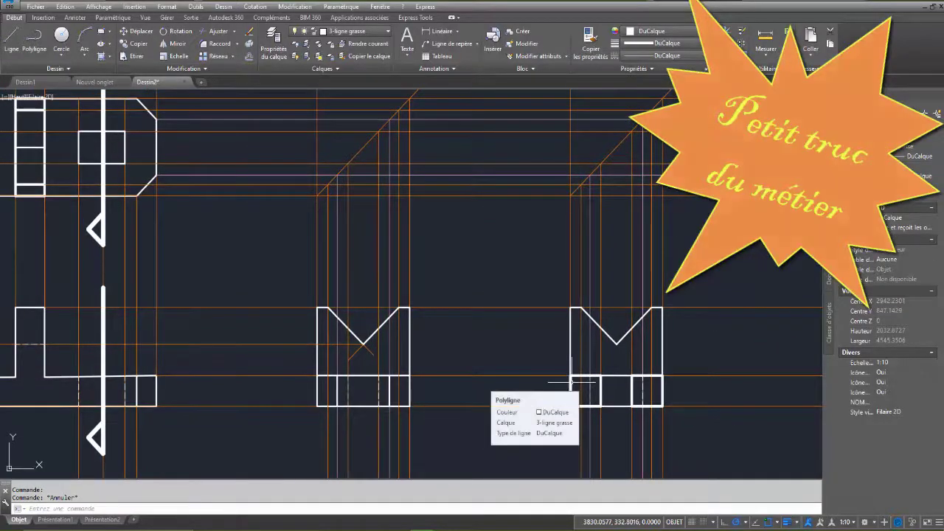
key("ctrl+z")
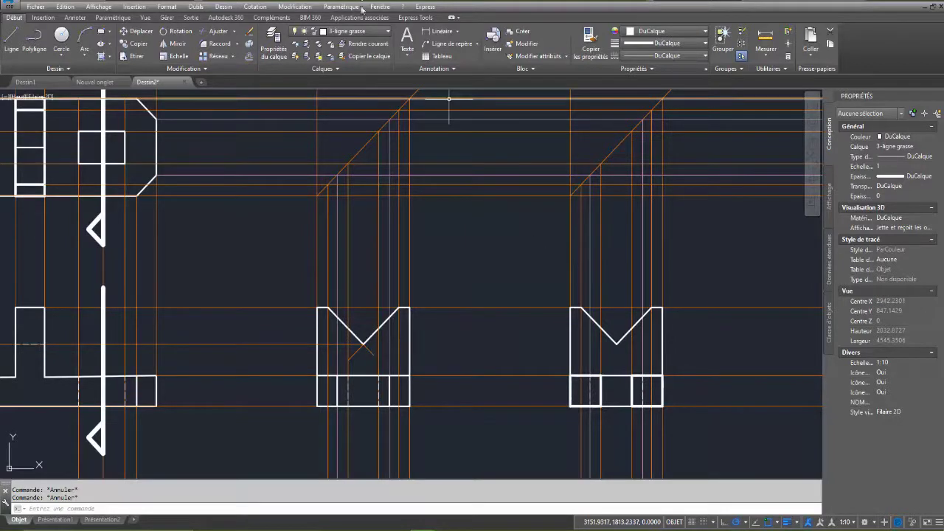
- Hatch the section view's two closed base outlines with the ANSI32 pattern at scale 10 on layer 1-ligne fine
left_click(365, 31)
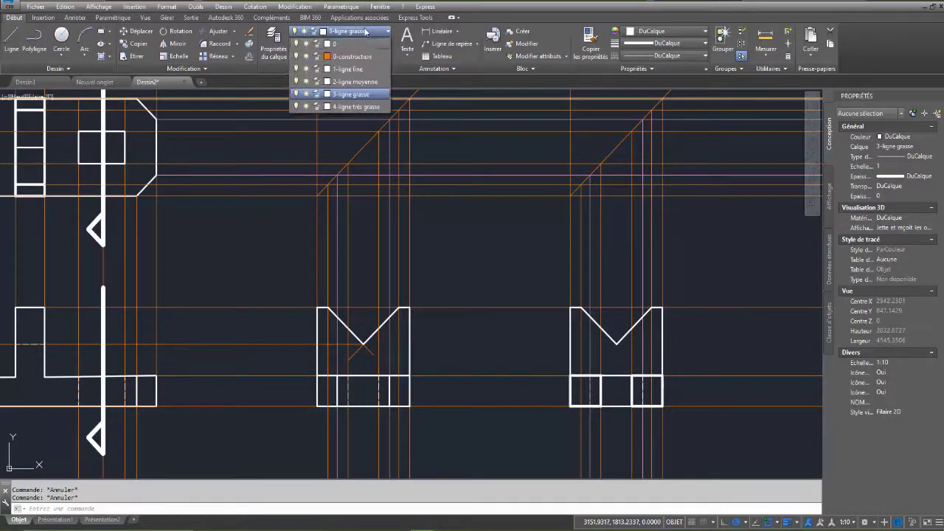
left_click(359, 70)
type("h")
key("Return")
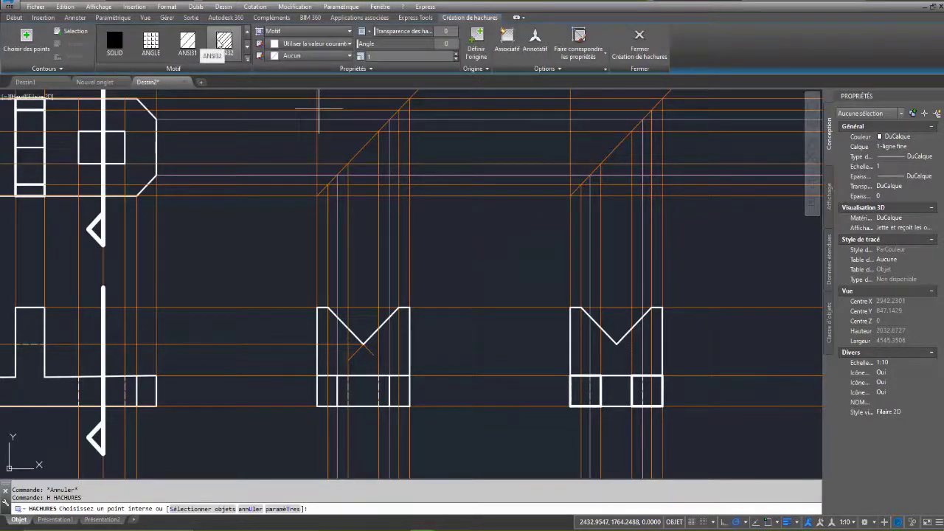
left_click(227, 46)
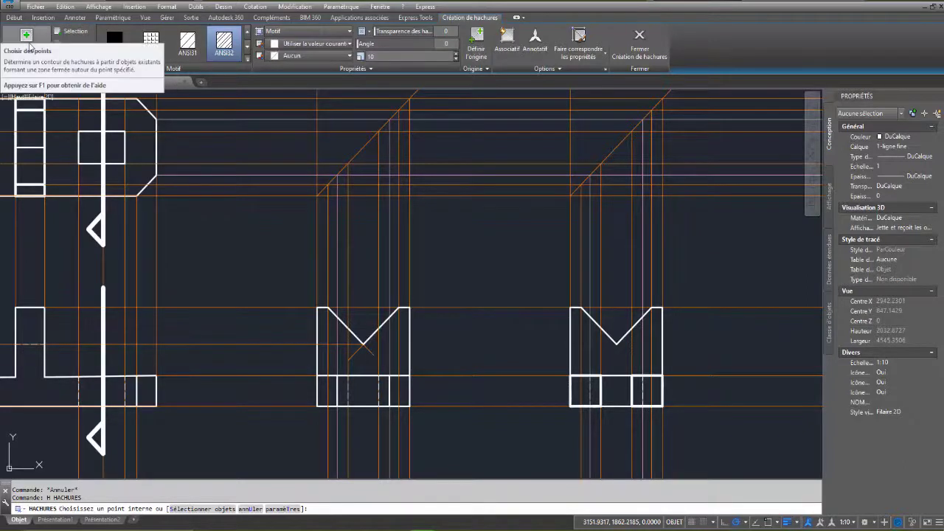
left_click(71, 31)
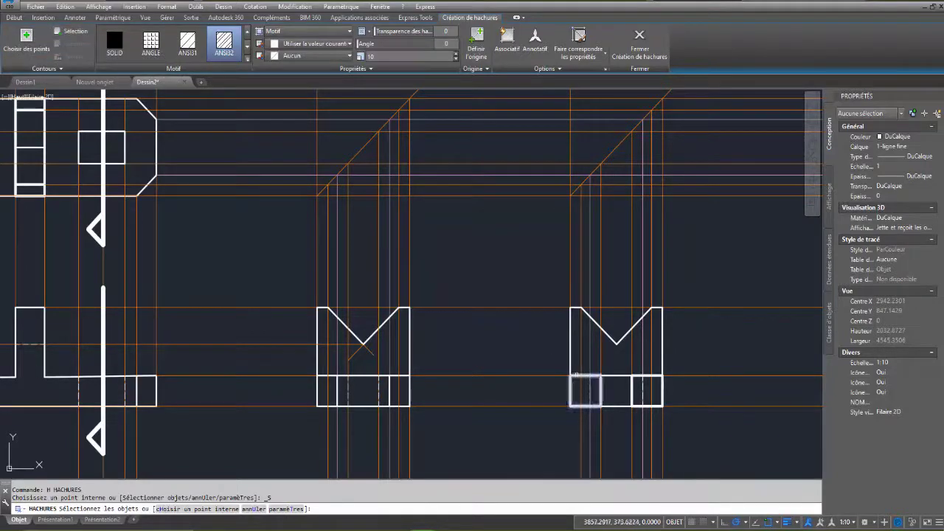
left_click(576, 376)
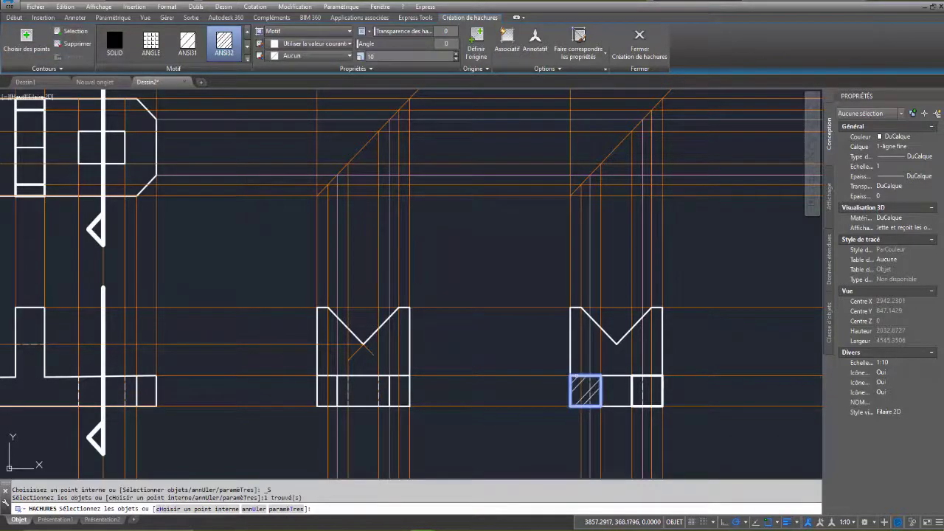
left_click(652, 378)
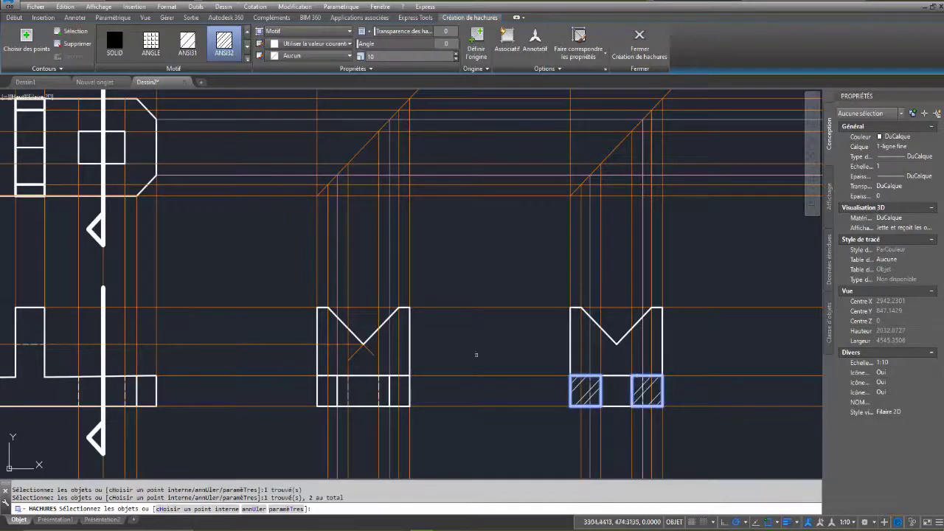
key("Return")
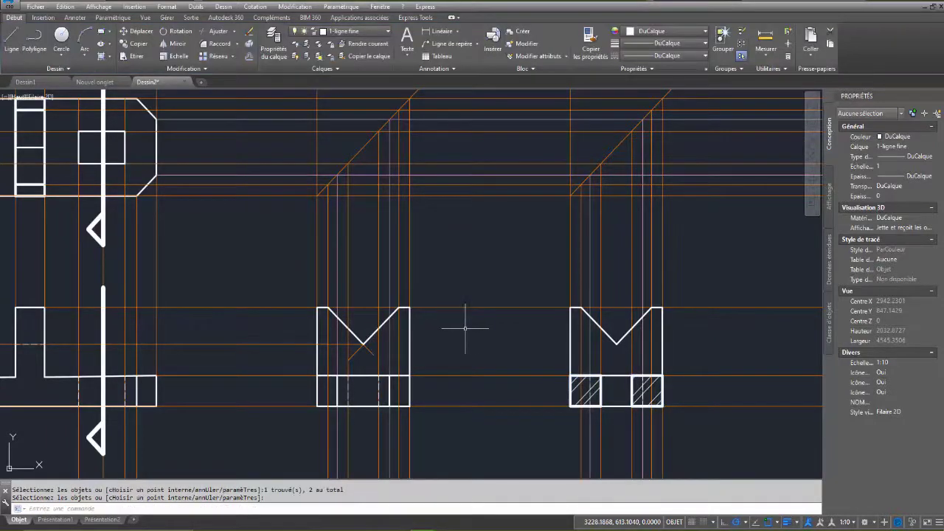
middle_click_drag(464, 328, 545, 328)
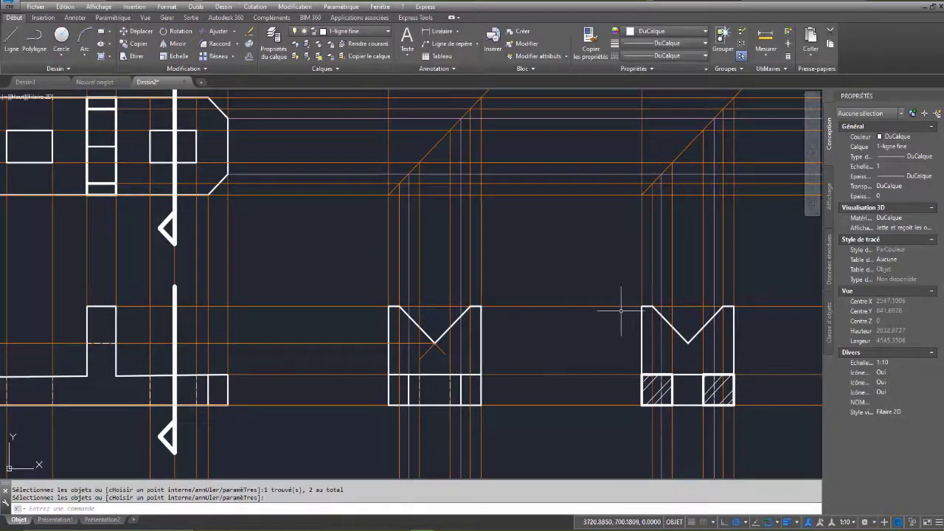
scroll(620, 310, "down", 3)
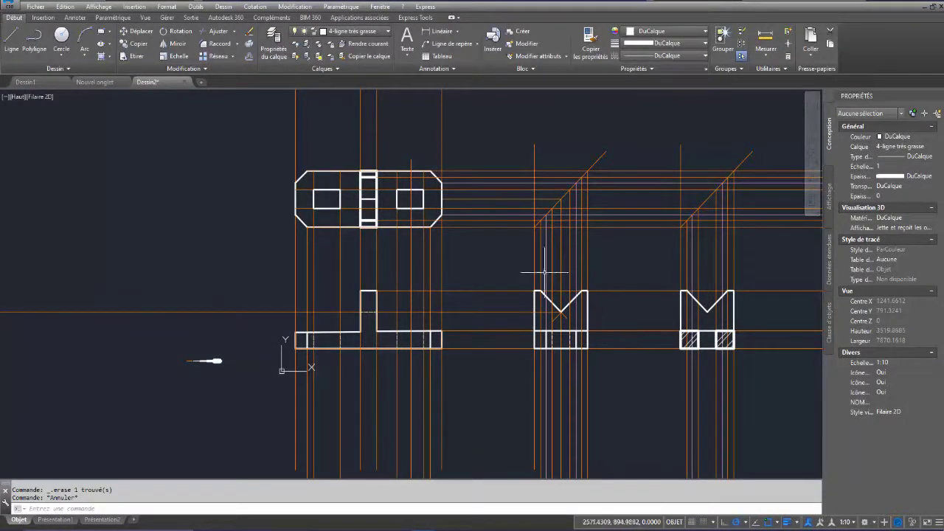
middle_click_drag(538, 395, 539, 328)
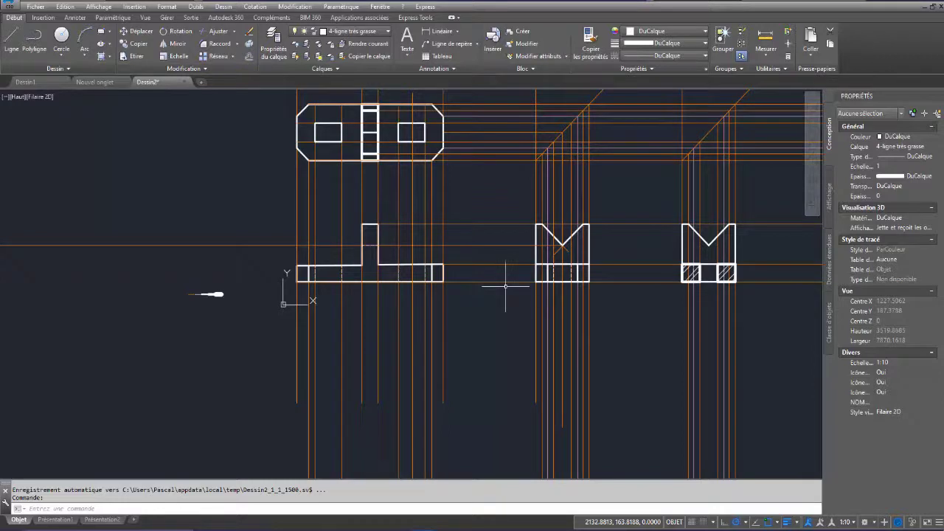
- Copy the side view with its horizontal projection lines straight down, from the top view's lower right chamfer corner to the front view's base line
key("ctrl+z")
key("ctrl+z")
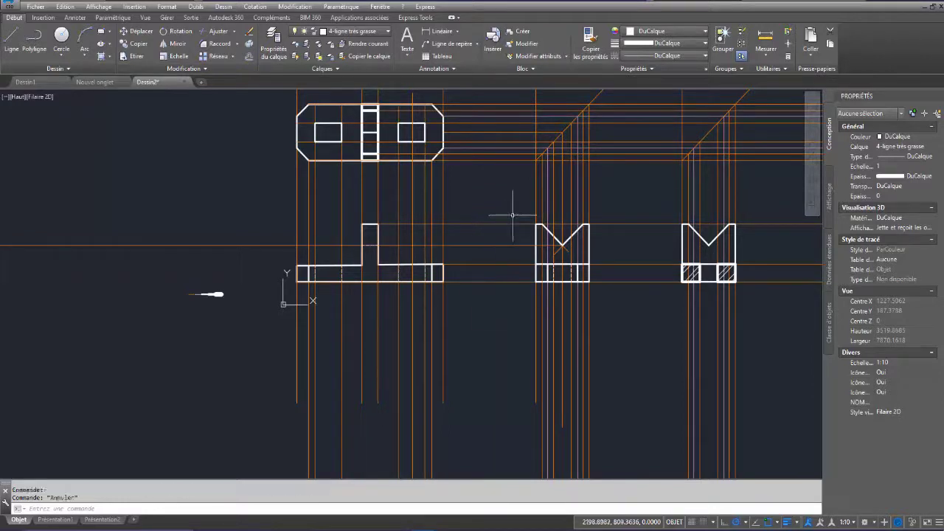
type("c")
key("space")
left_click(510, 206)
left_click(479, 326)
left_click(495, 181)
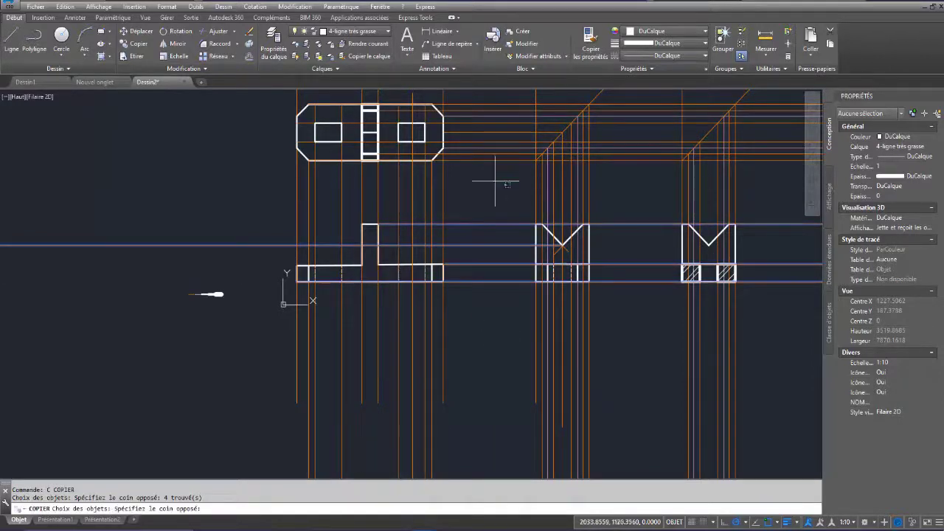
left_click(636, 316)
scroll(422, 187, "up", 4)
scroll(441, 165, "down", 2)
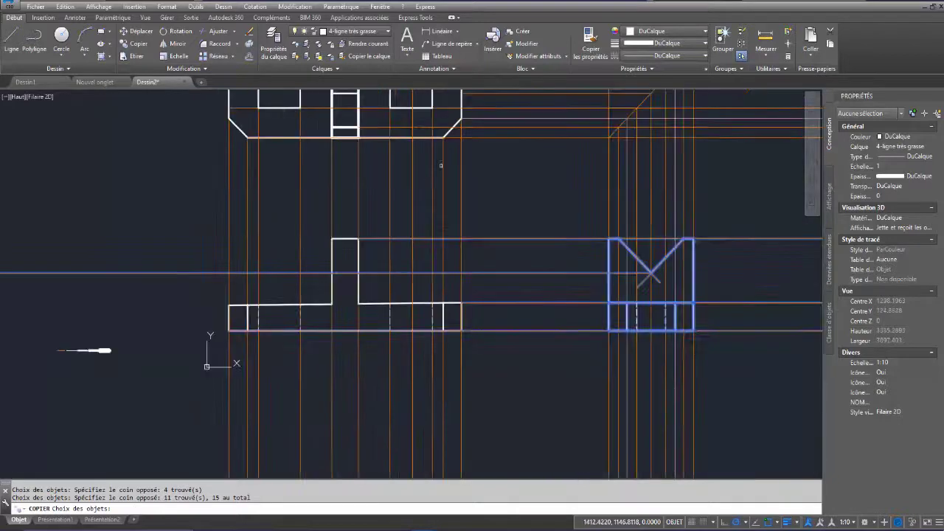
key("Return")
left_click(443, 137)
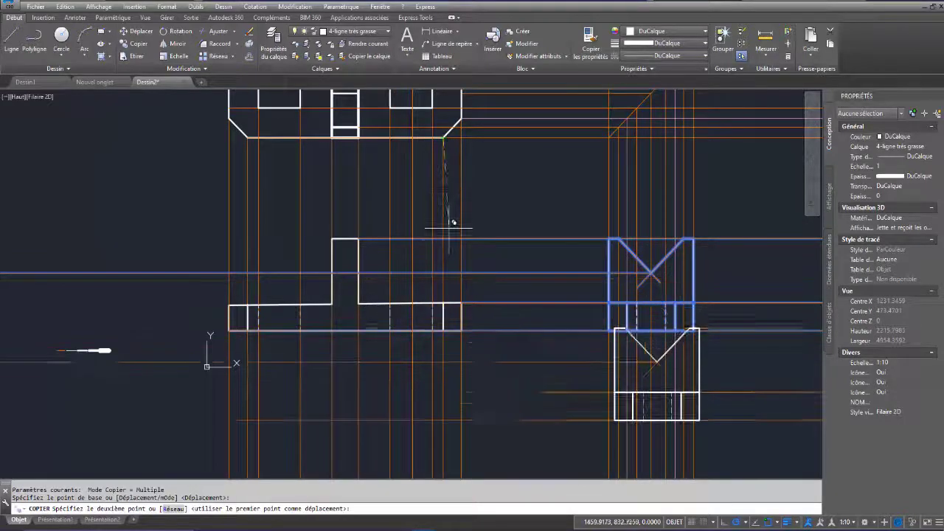
left_click(443, 330)
scroll(520, 266, "down", 4)
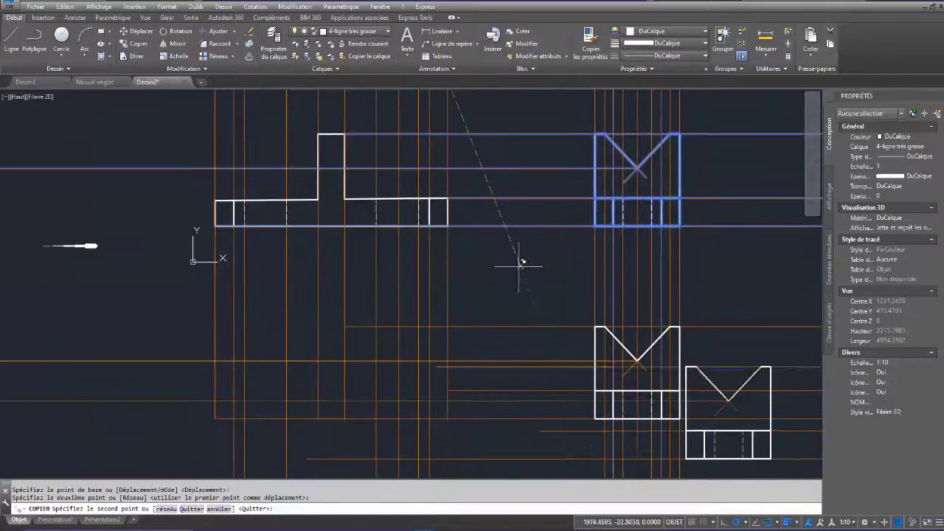
key("Escape")
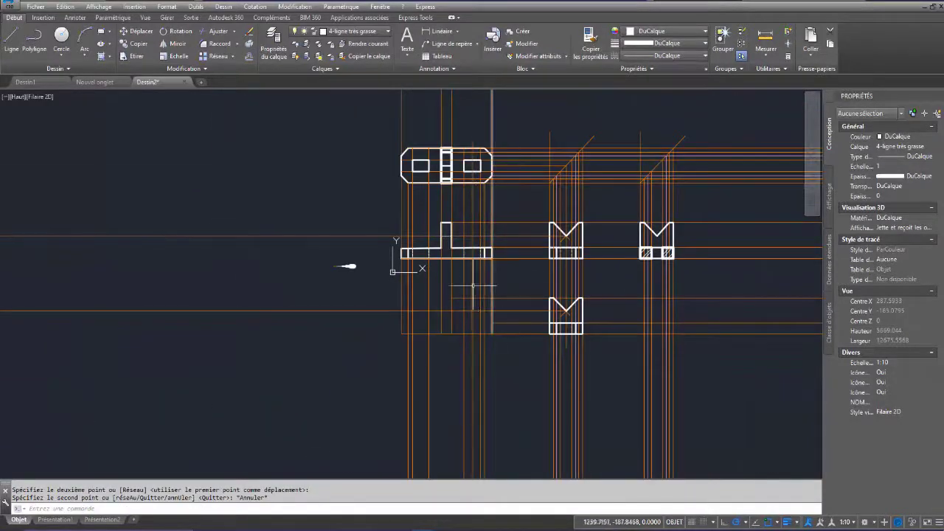
- Extend the copied side view's horizontal projection lines to the front view's leftmost vertical projection line
scroll(479, 286, "up", 2)
scroll(457, 293, "up", 2)
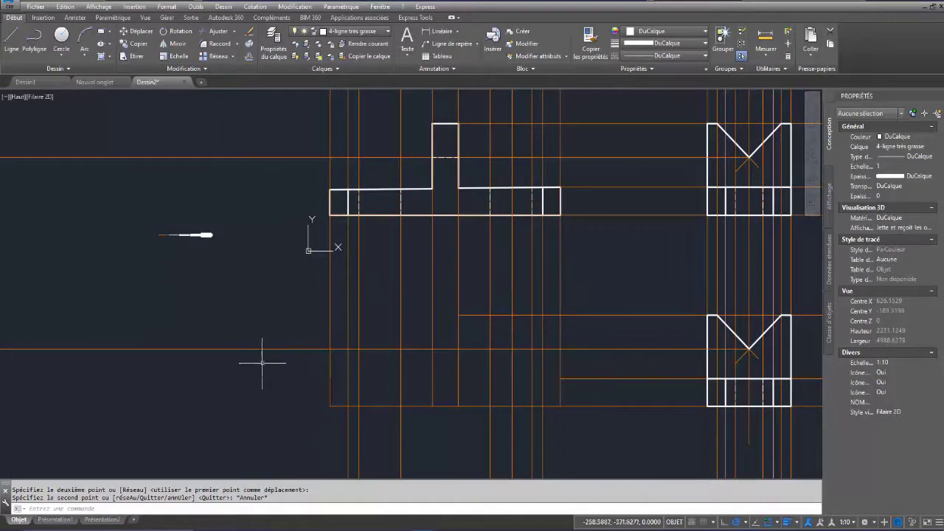
key("Escape")
key("Escape")
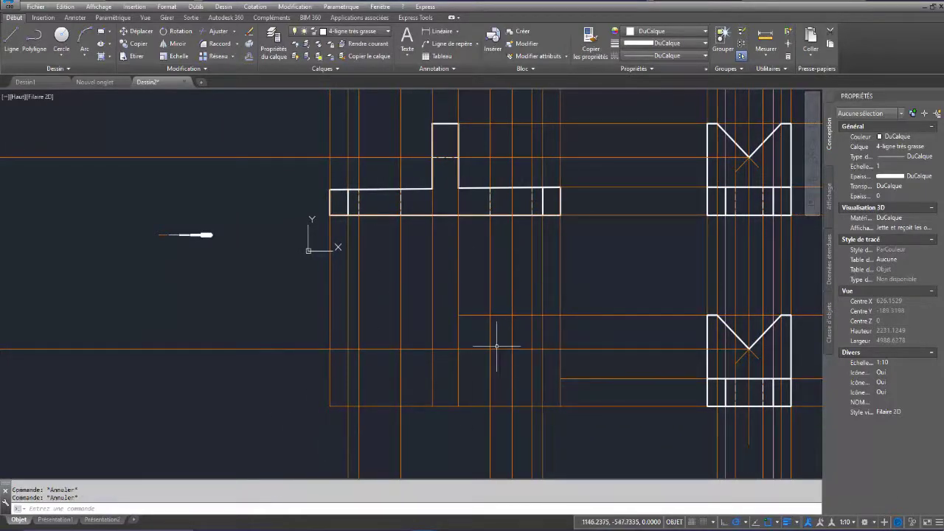
type("pr")
key("Return")
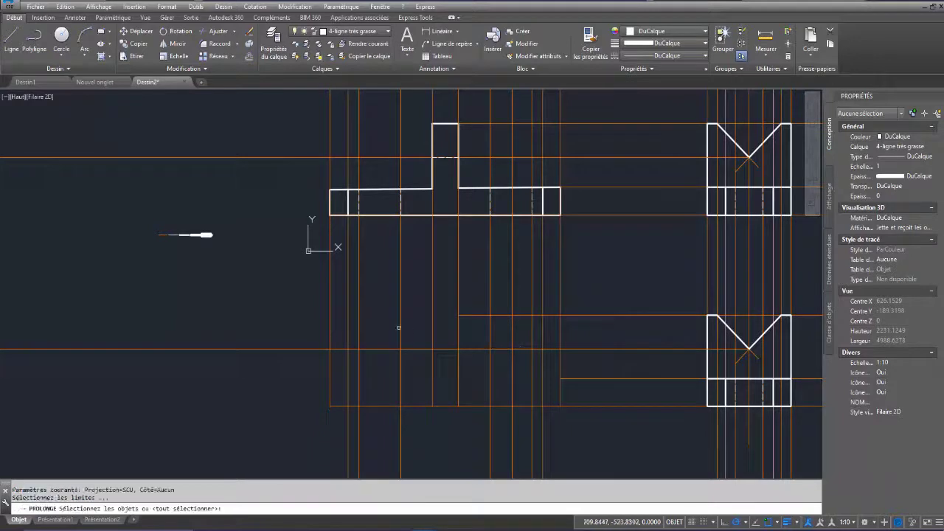
left_click(336, 303)
left_click(311, 318)
key("Return")
left_click(481, 304)
left_click(466, 332)
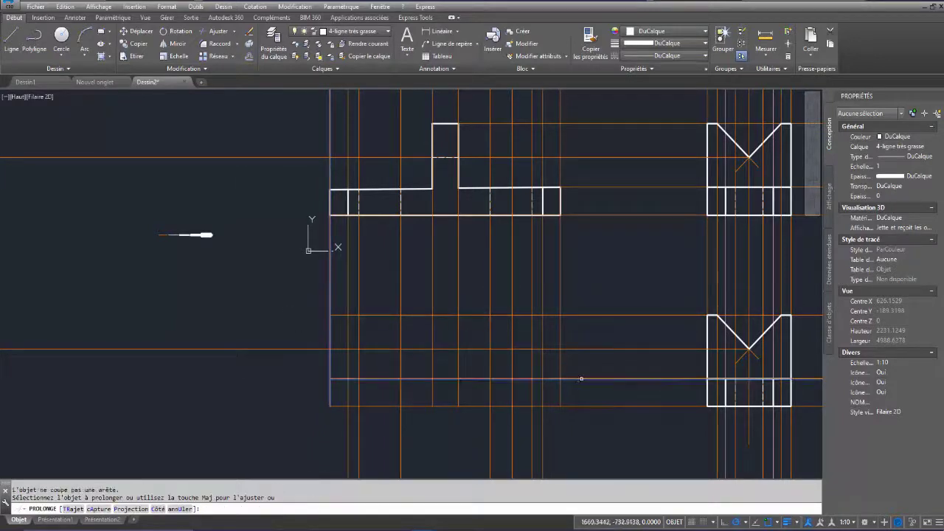
left_click(586, 375)
left_click(578, 384)
key("Escape")
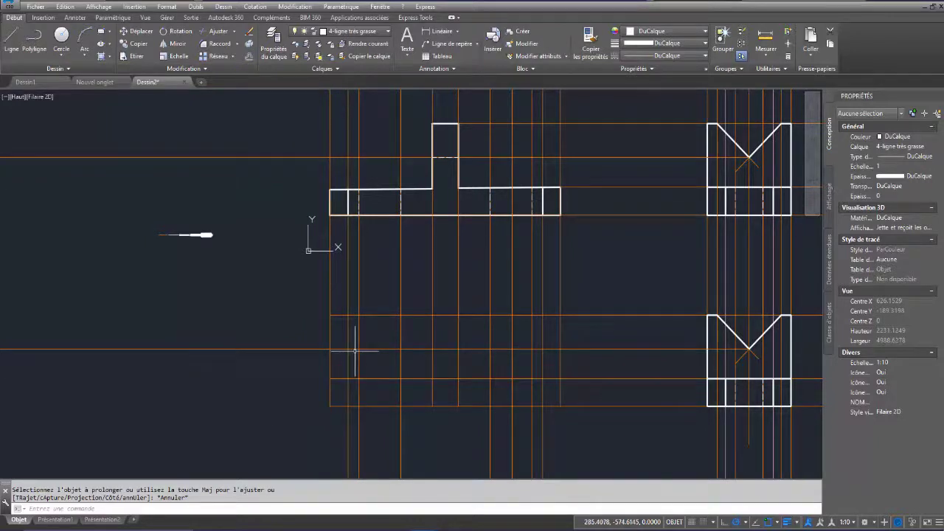
- Draw a cutting-plane polyline lengthwise through the top view's centre, ending in a triangular arrowhead beyond its right edge, on layer 4-ligne très grasse
middle_click_drag(506, 344, 493, 343)
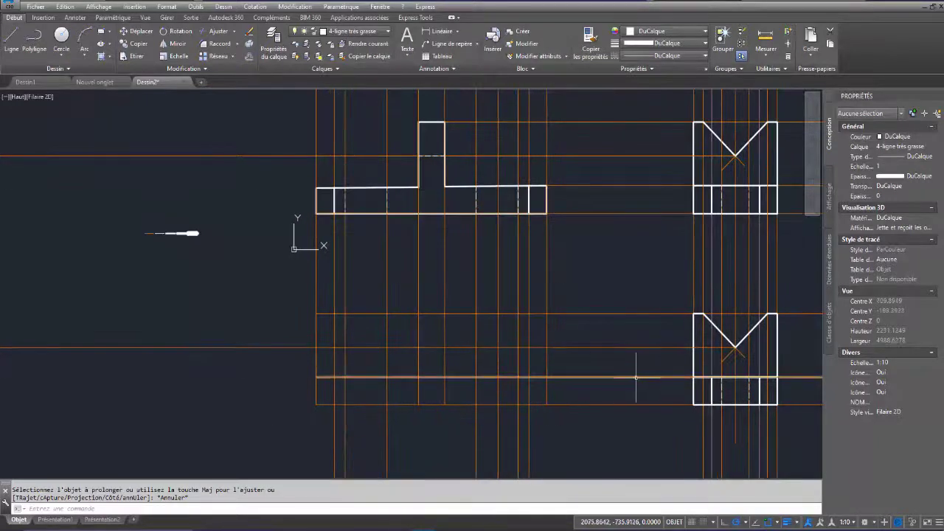
key("Escape")
key("Escape")
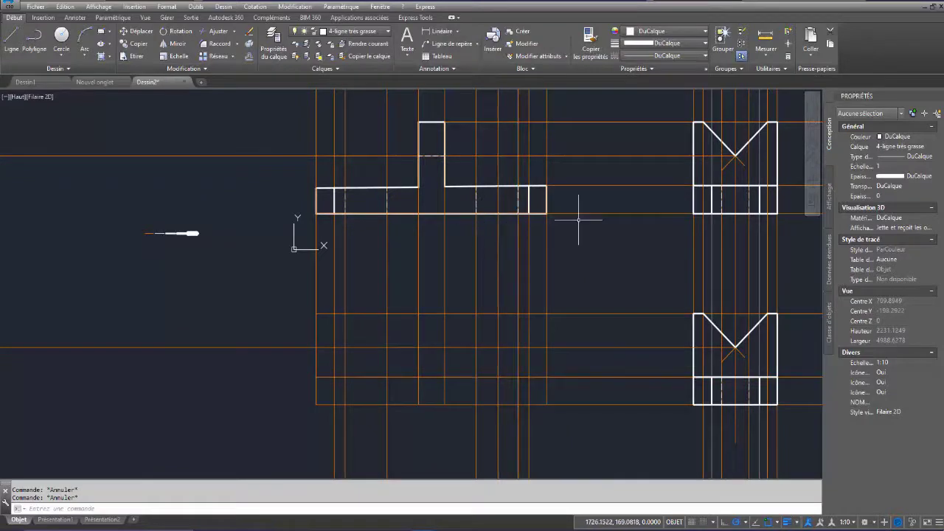
middle_click_drag(571, 218, 565, 421)
middle_click_drag(578, 331, 554, 335)
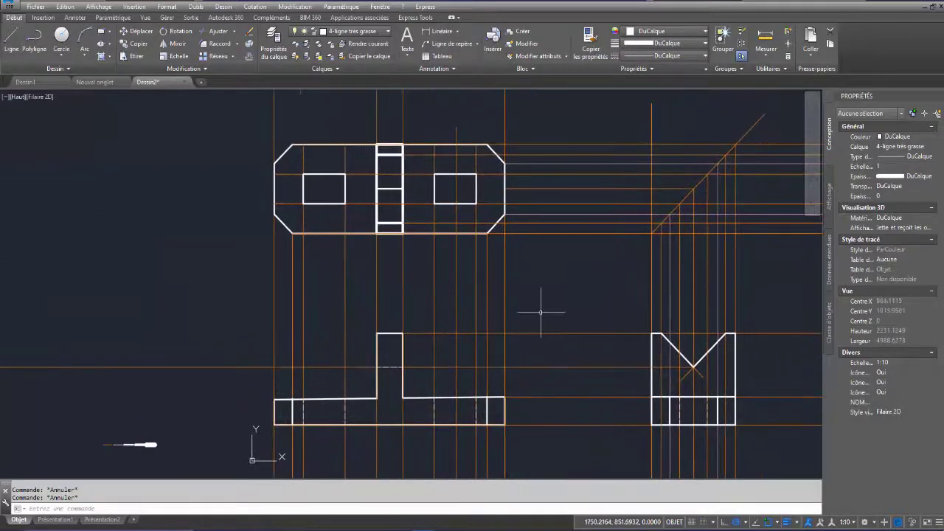
key("Return")
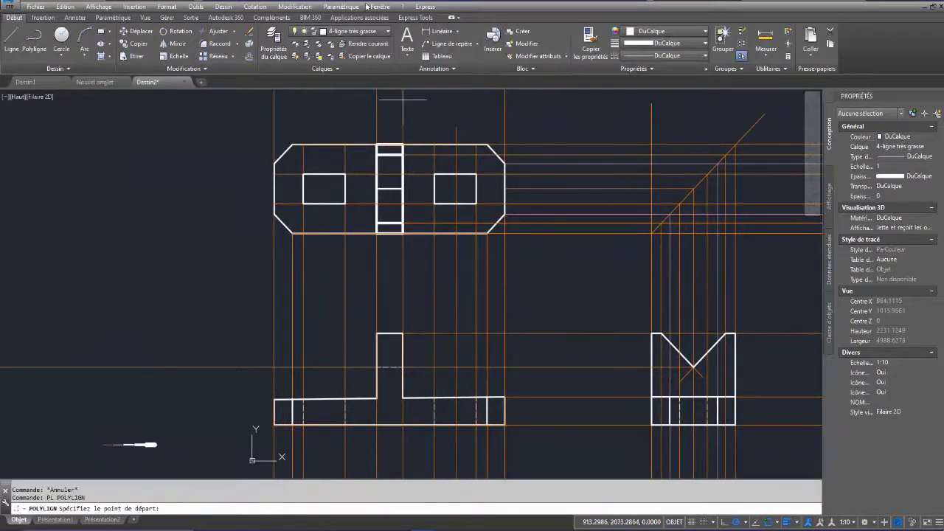
left_click(257, 189)
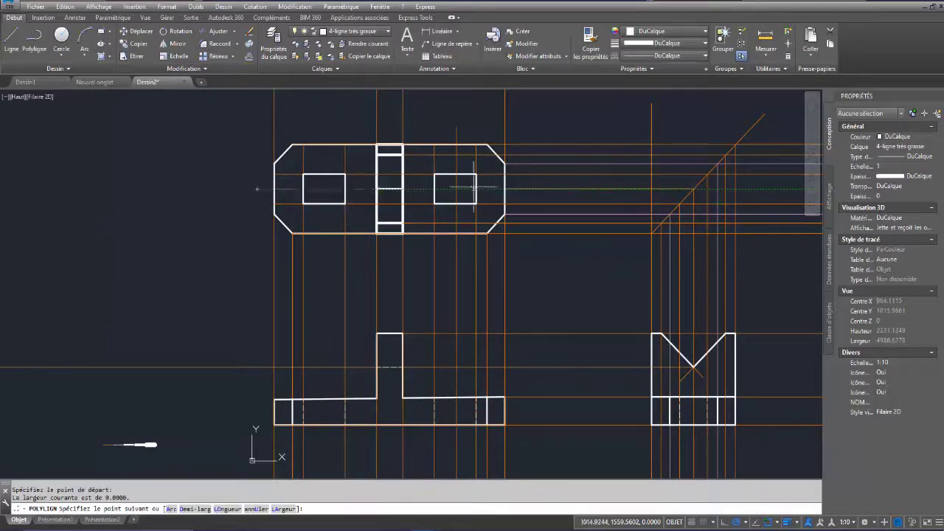
left_click(553, 189)
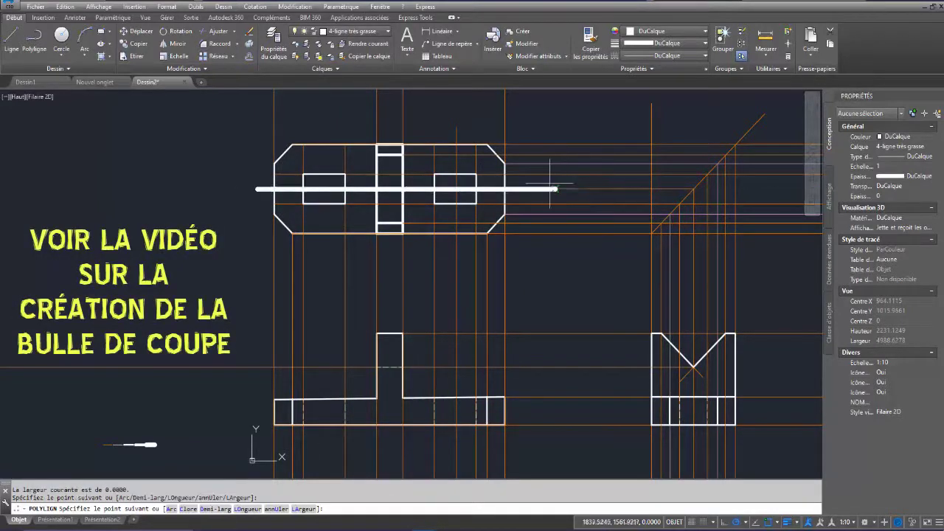
left_click(546, 179)
left_click(537, 188)
key("Escape")
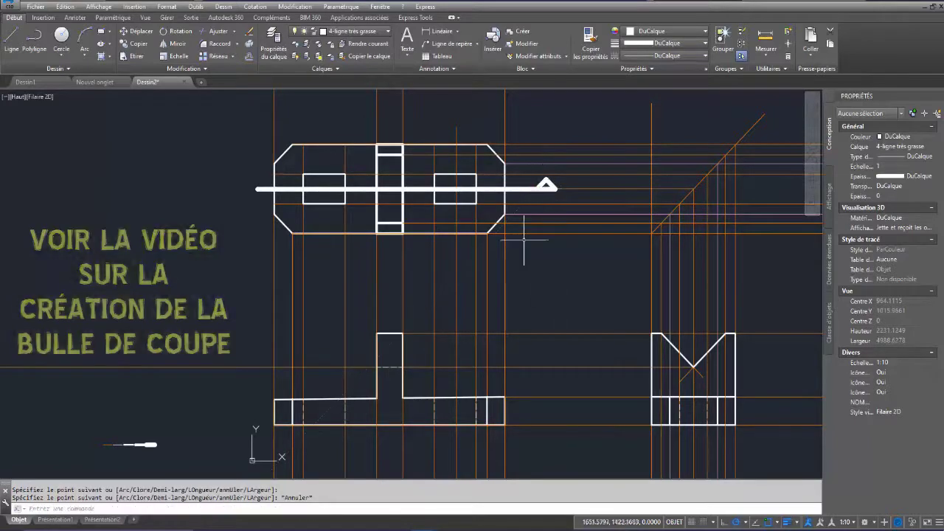
- Draw a vertical cutting-plane polyline with a triangular arrowhead through the side view's notch centre and copy it onto the duplicate side view below
mouse_move(541, 308)
middle_mouse_down()
mouse_move(415, 255)
mouse_move(405, 274)
middle_mouse_up()
middle_click_drag(580, 350, 564, 177)
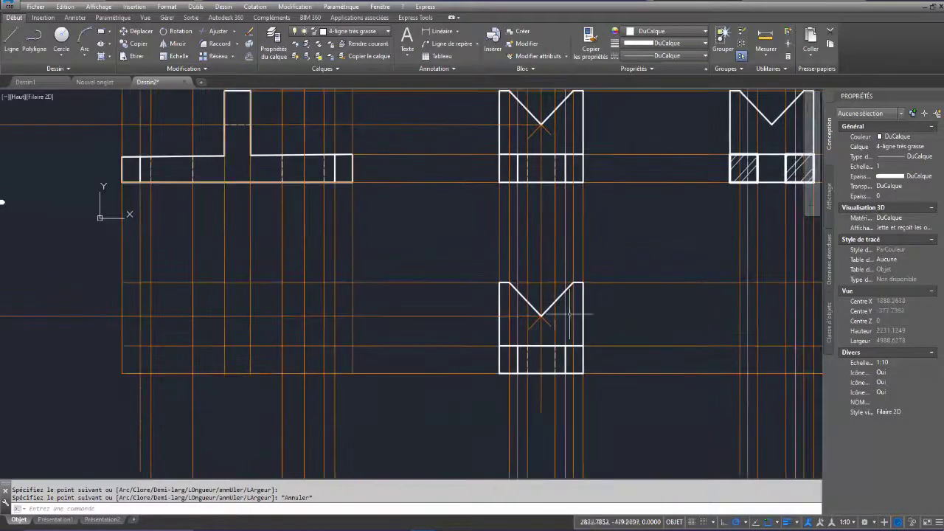
key("Return")
middle_click_drag(510, 235, 510, 399)
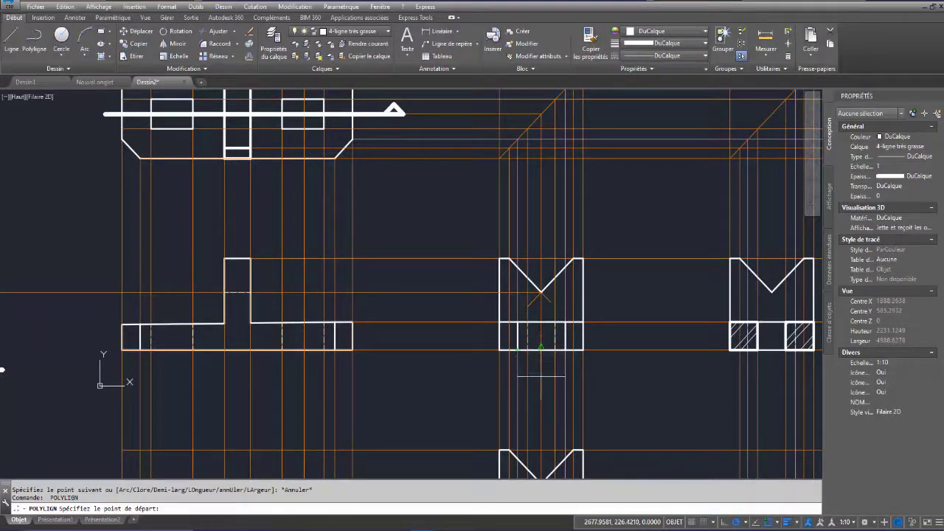
left_click(541, 379)
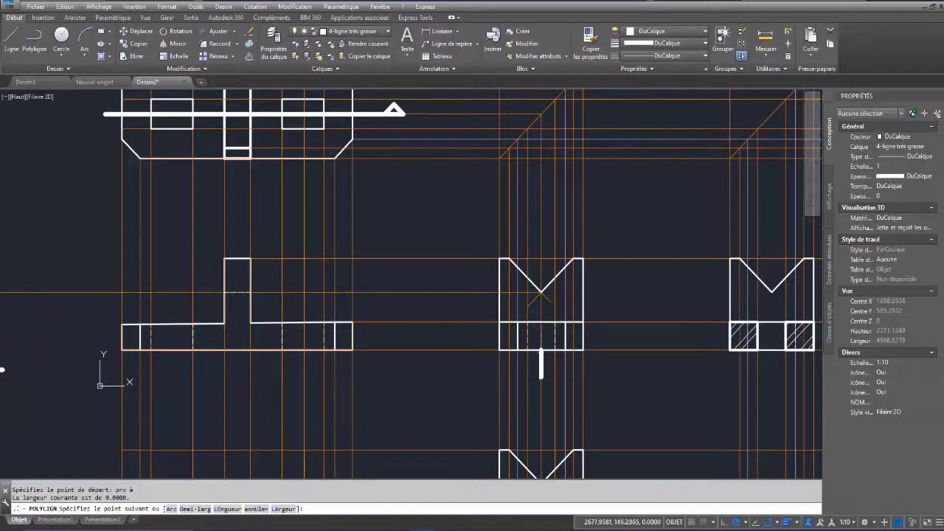
left_click(542, 237)
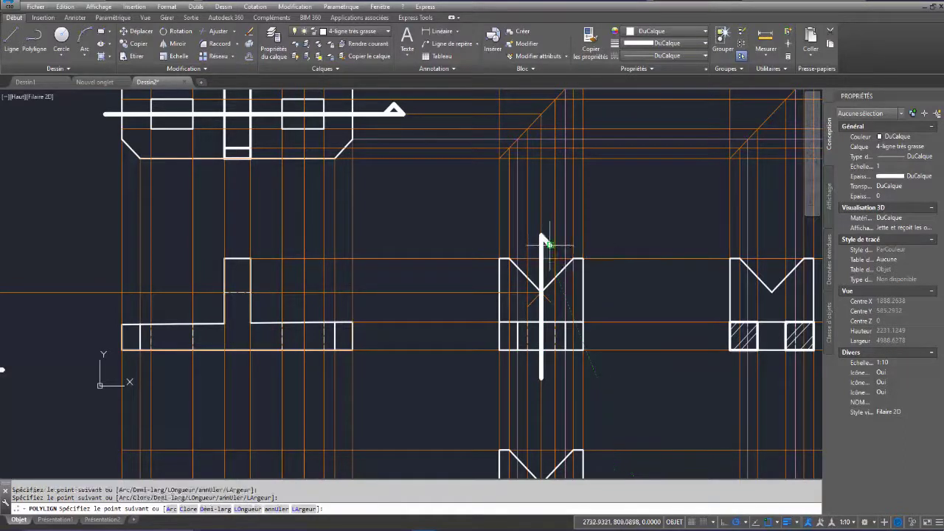
key("Escape")
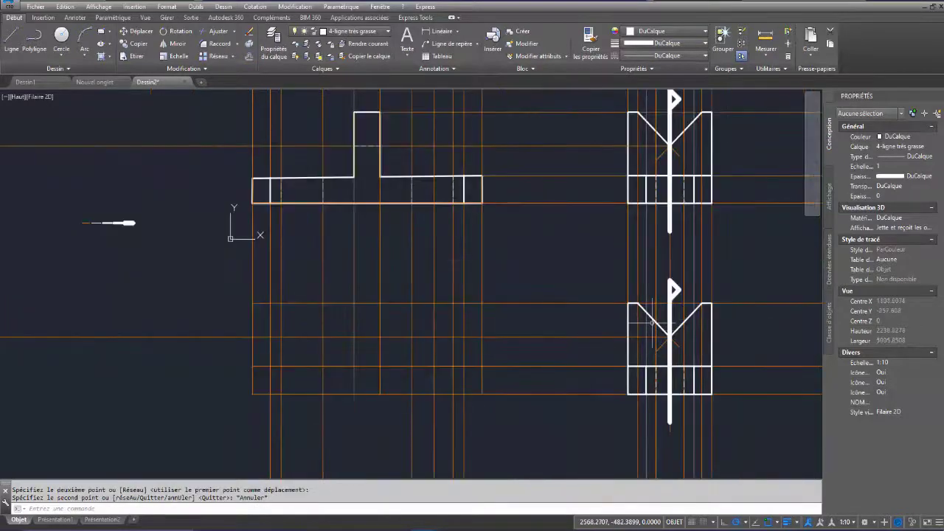
- Examine how the longitudinal cutting plane crosses the side views and the top view's rectangular holes and central rib
mouse_move(507, 316)
middle_mouse_down()
mouse_move(551, 316)
mouse_move(534, 530)
mouse_move(523, 530)
mouse_move(570, 335)
mouse_move(558, 322)
mouse_move(528, 336)
middle_mouse_up()
scroll(558, 322, "down", 3)
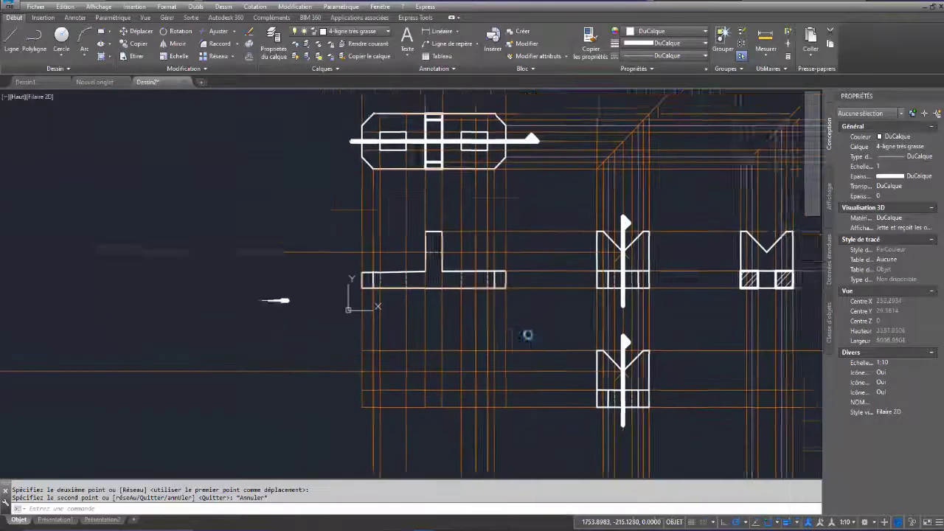
scroll(530, 332, "up", 3)
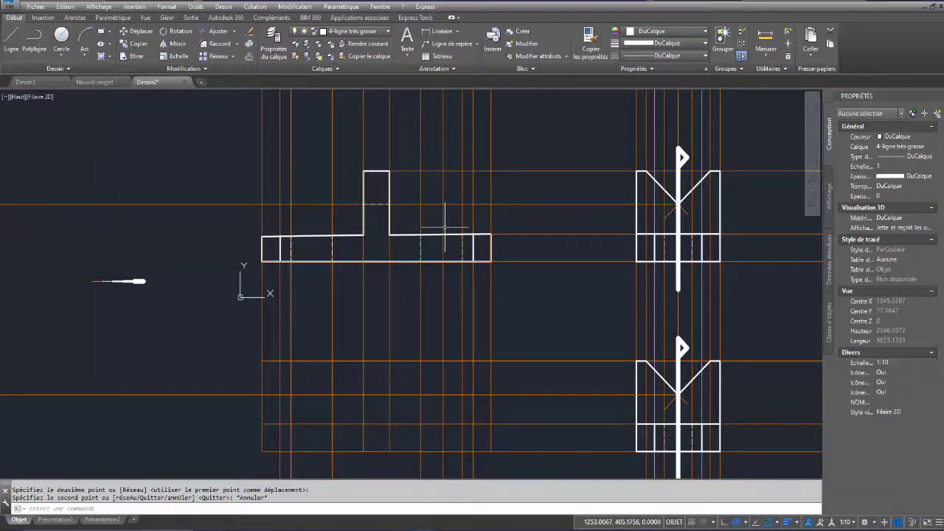
middle_click_drag(481, 196, 495, 457)
scroll(463, 299, "up", 2)
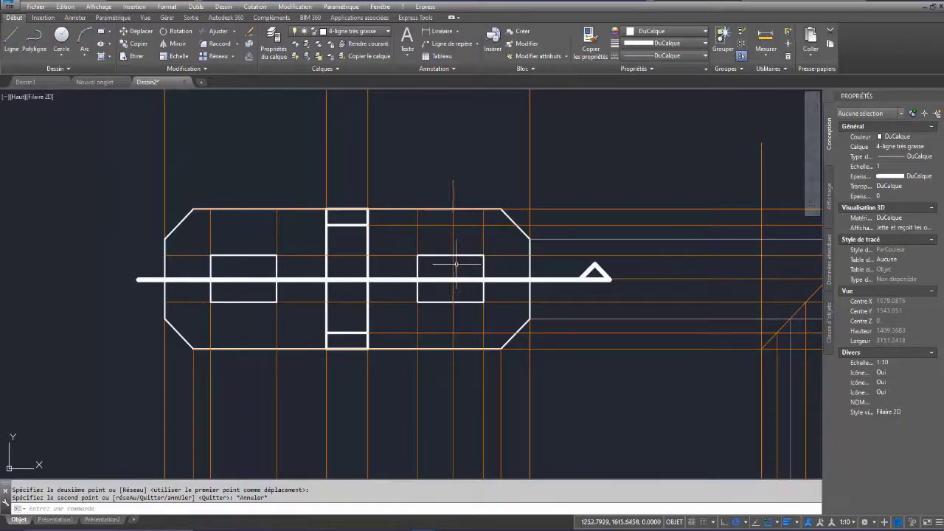
scroll(441, 340, "down", 2)
middle_click_drag(482, 363, 508, 90)
scroll(513, 374, "down", 2)
- Draw the longitudinal section's closed inverted-T outline below the front view along the projection lines, as a polyline on layer 2-ligne moyenne
key("Escape")
key("Escape")
type("pl")
key("Return")
left_click(362, 32)
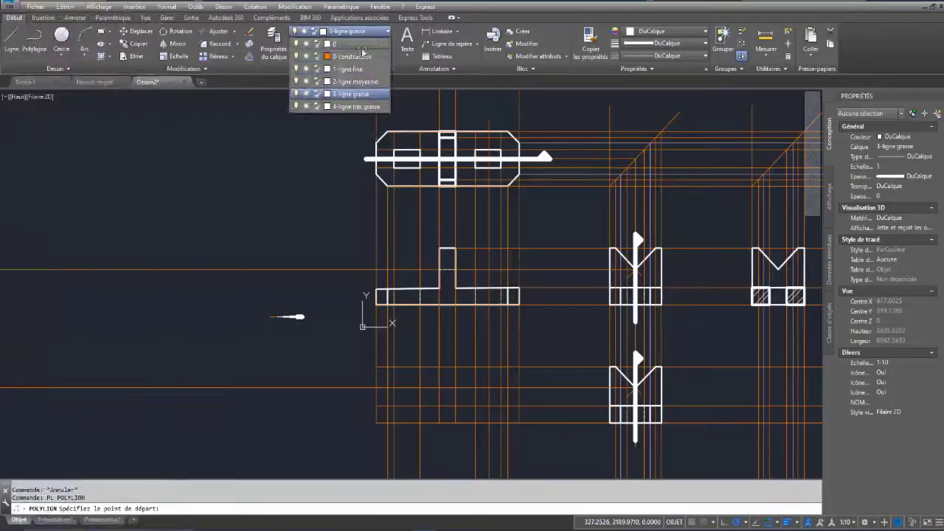
left_click(364, 83)
left_click(376, 422)
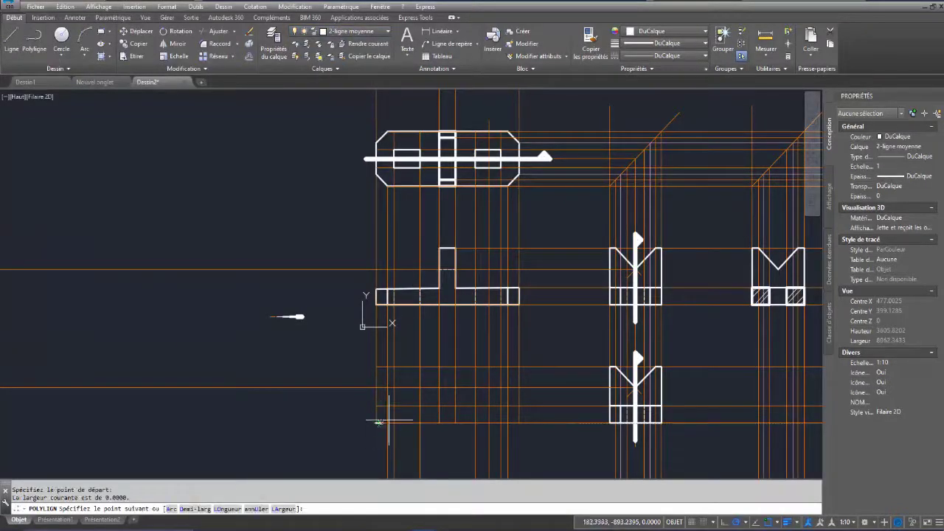
left_click(519, 422)
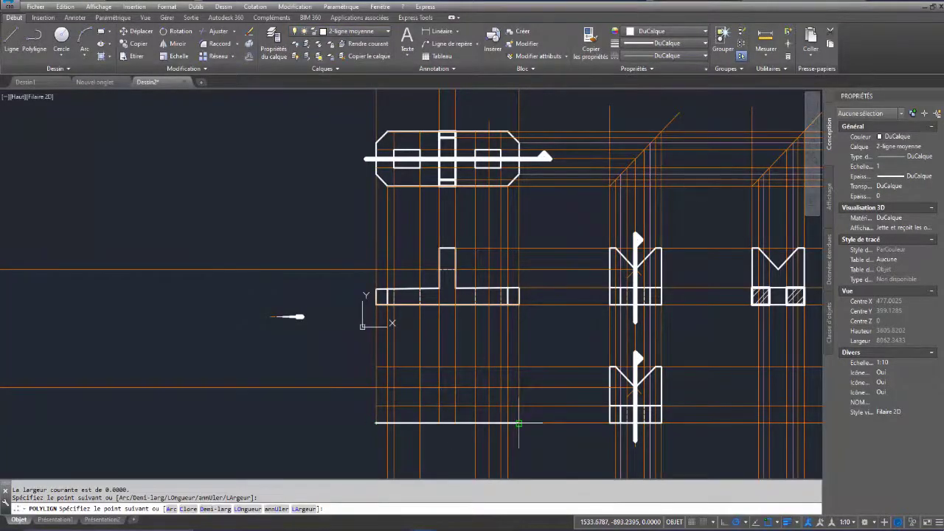
left_click(519, 404)
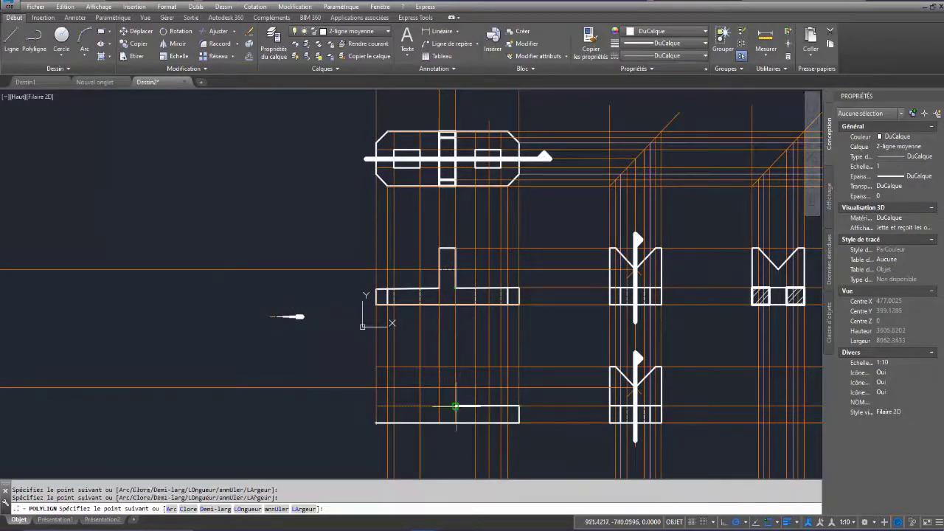
left_click(455, 404)
left_click(455, 367)
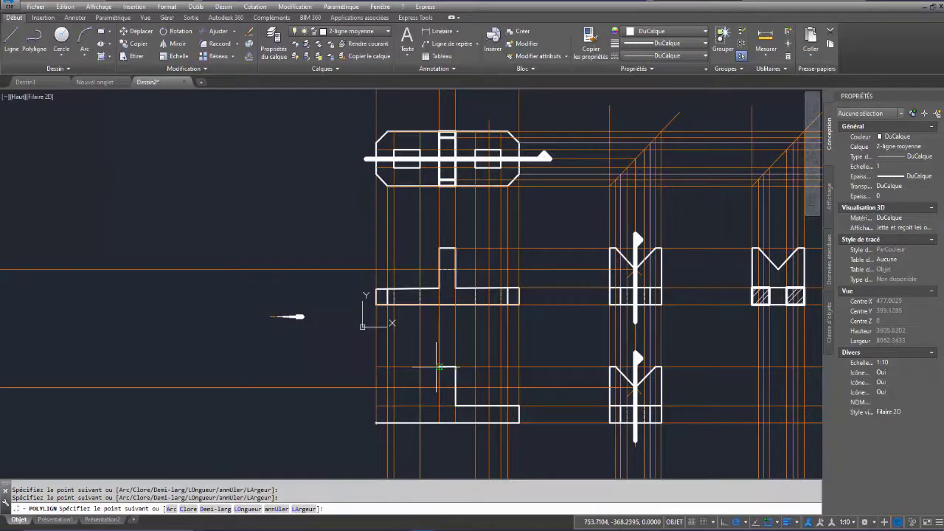
left_click(437, 405)
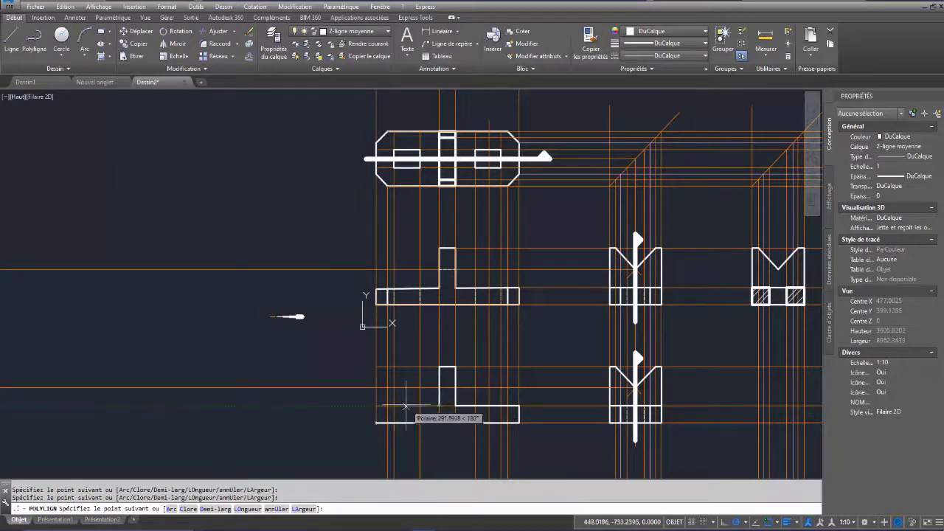
key("Escape")
scroll(442, 406, "up", 2)
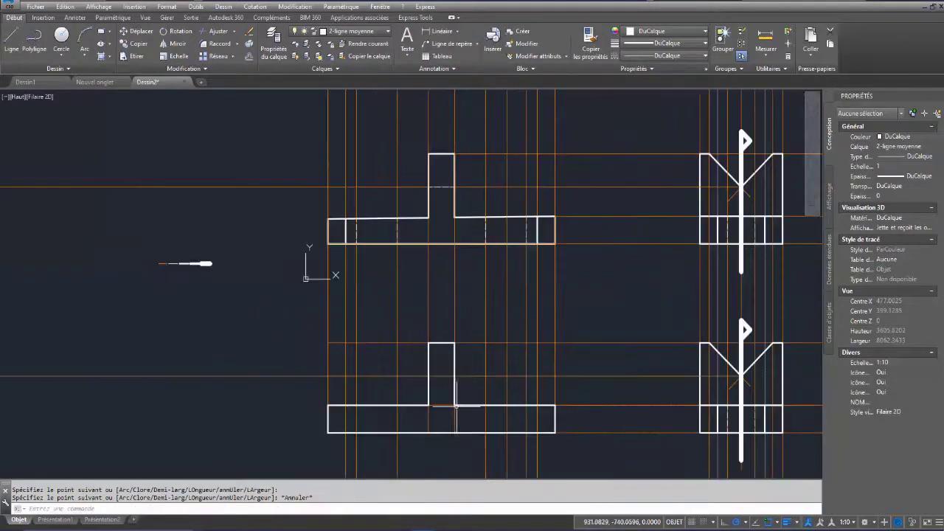
middle_click_drag(449, 399, 438, 406)
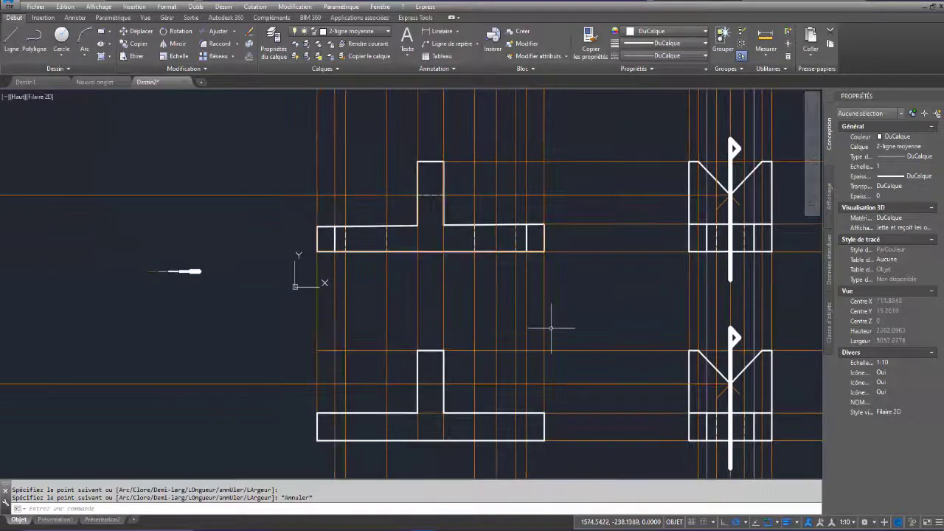
key("Escape")
key("Escape")
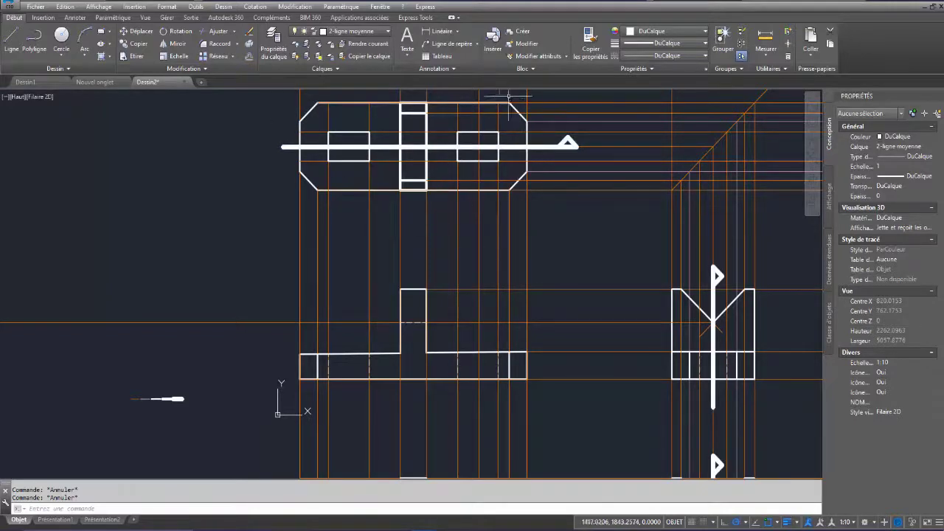
- Draw two vertical lines across the longitudinal section's base, one at each end, along the chamfer projection lines
middle_click_drag(558, 298, 590, 152)
middle_click_drag(576, 271, 570, 270)
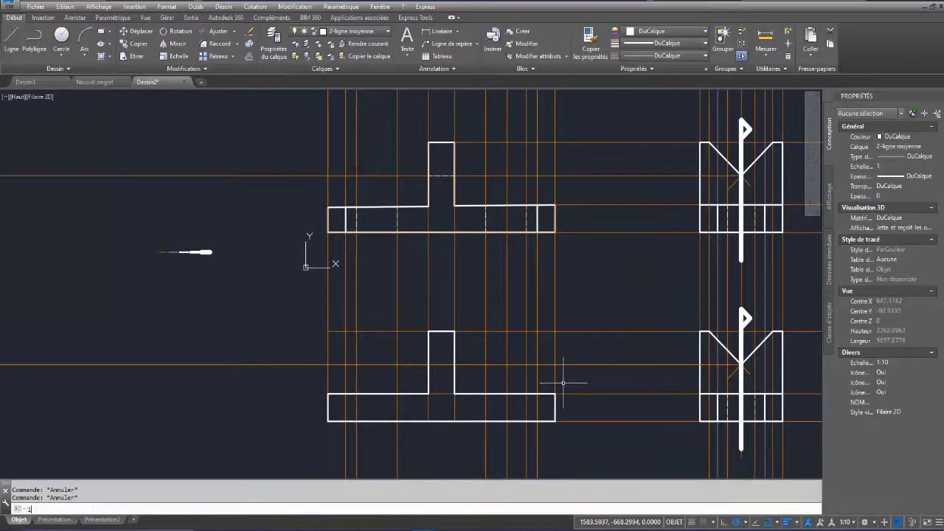
key("Return")
left_click(537, 395)
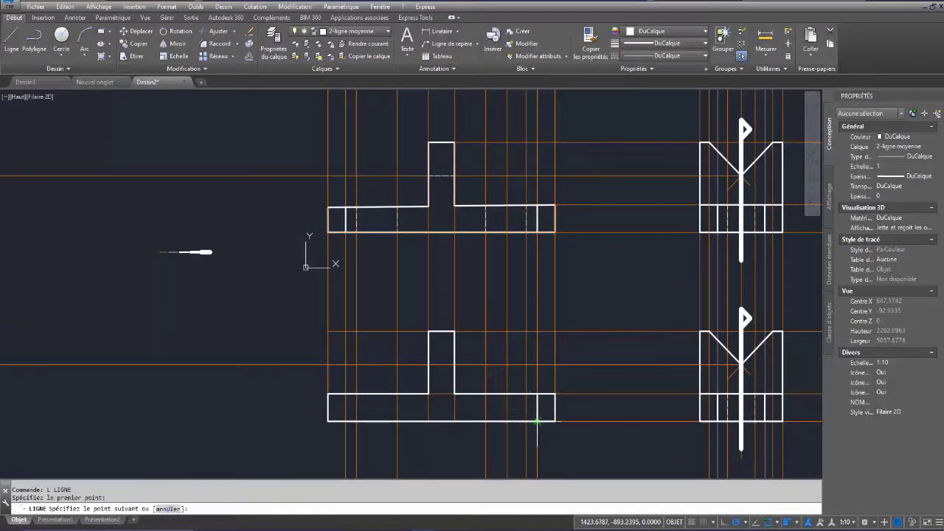
left_click(537, 421)
key("Escape")
key("Return")
left_click(345, 395)
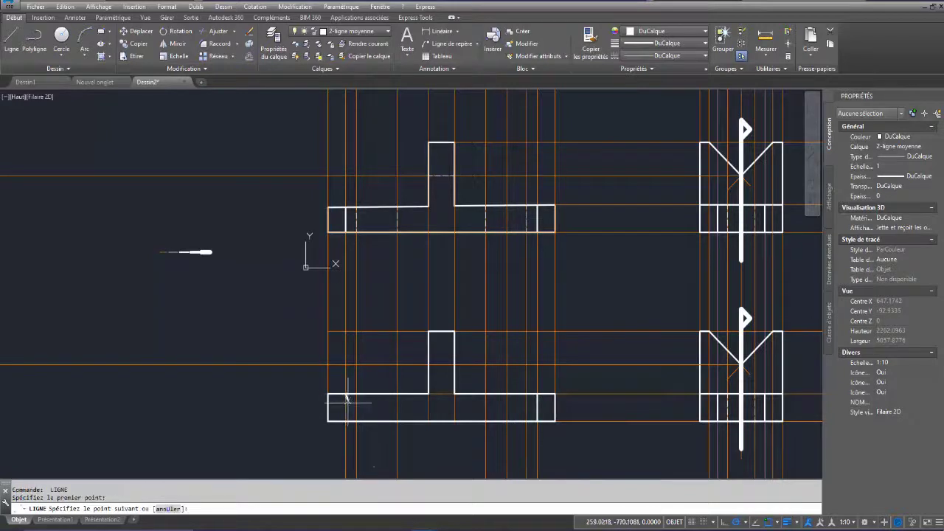
left_click(345, 421)
key("Escape")
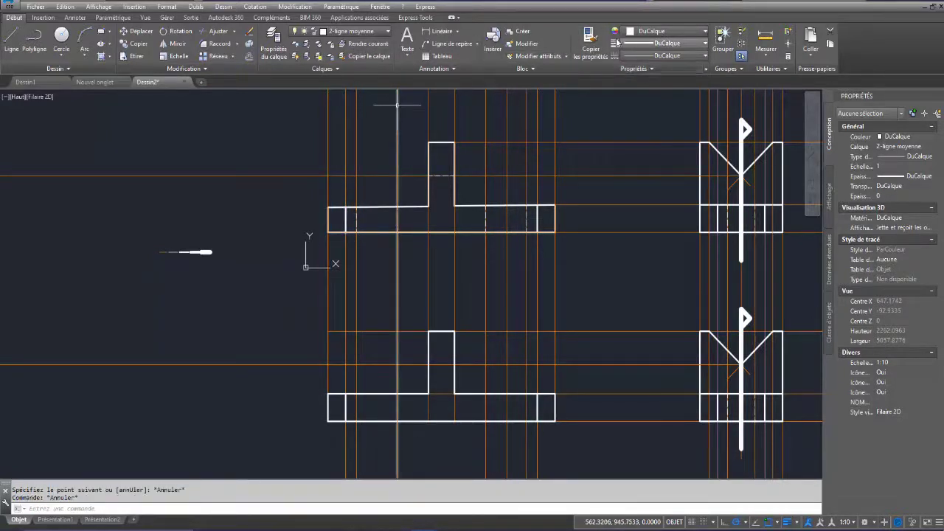
- Match the properties of the two vertical chamfer lines in the section to the front view's dashed hidden line
left_click(594, 45)
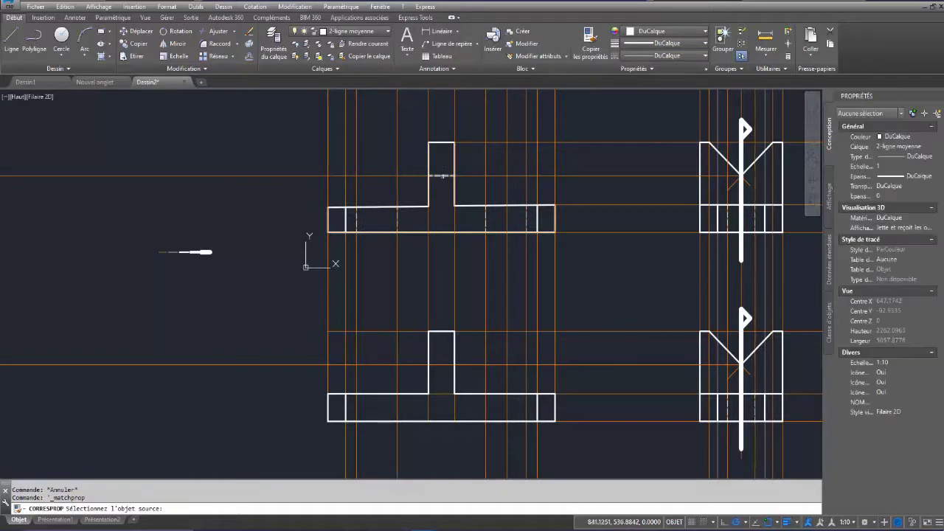
left_click(443, 175)
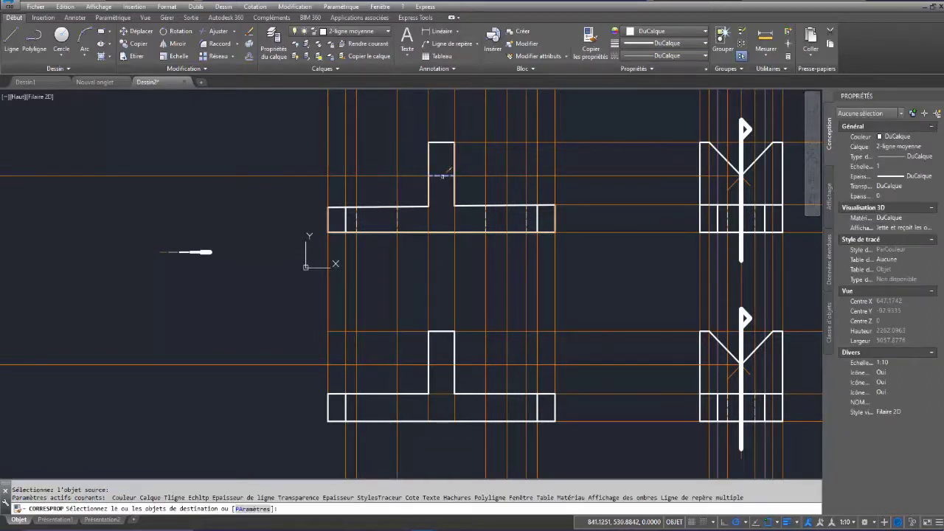
left_click(345, 403)
left_click(537, 400)
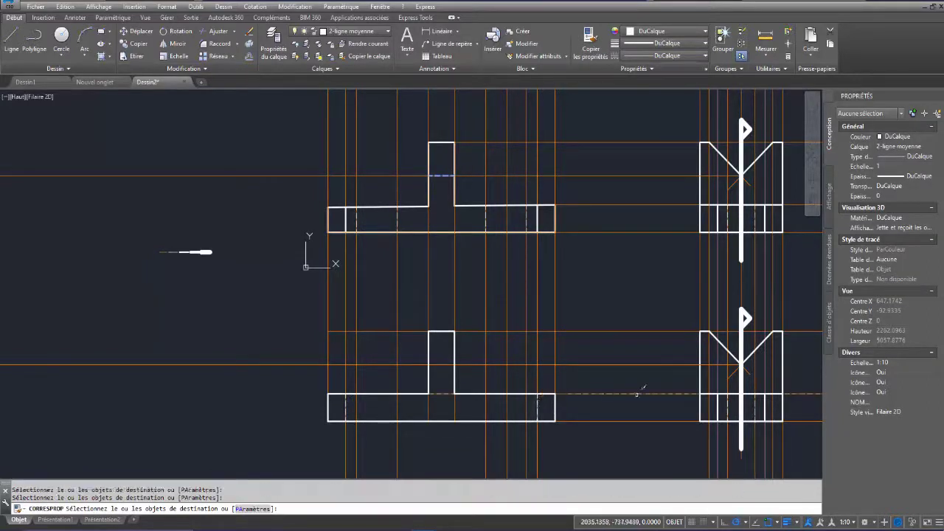
key("Escape")
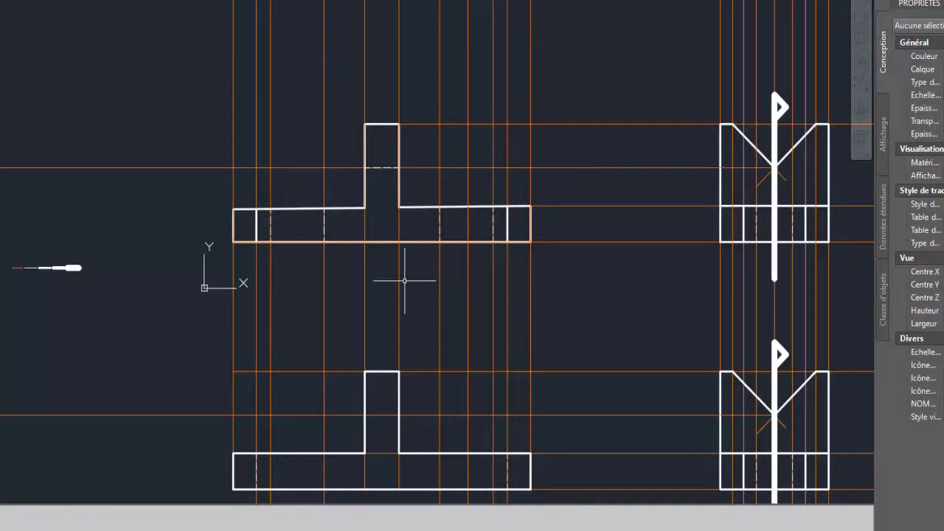
- Draw a horizontal line across the longitudinal section's rib at the level of the V-notch bottom
left_click(357, 418)
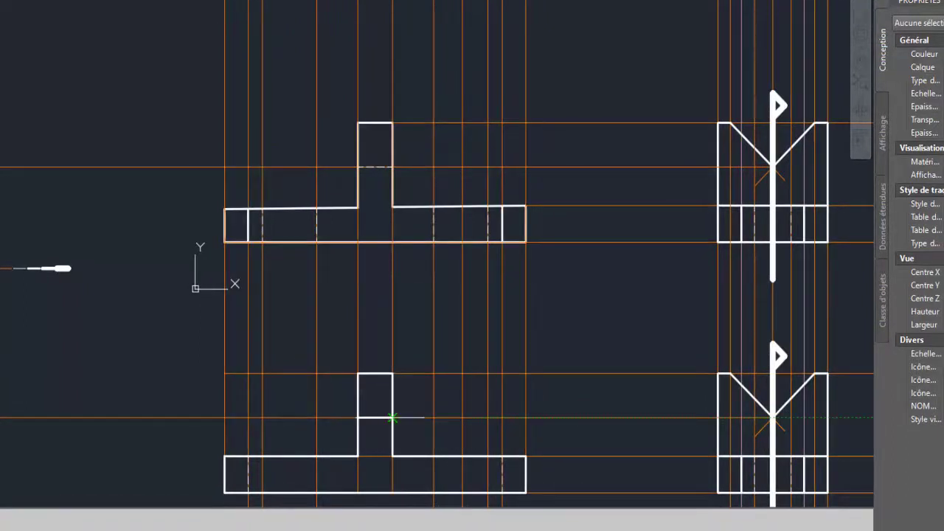
left_click(393, 417)
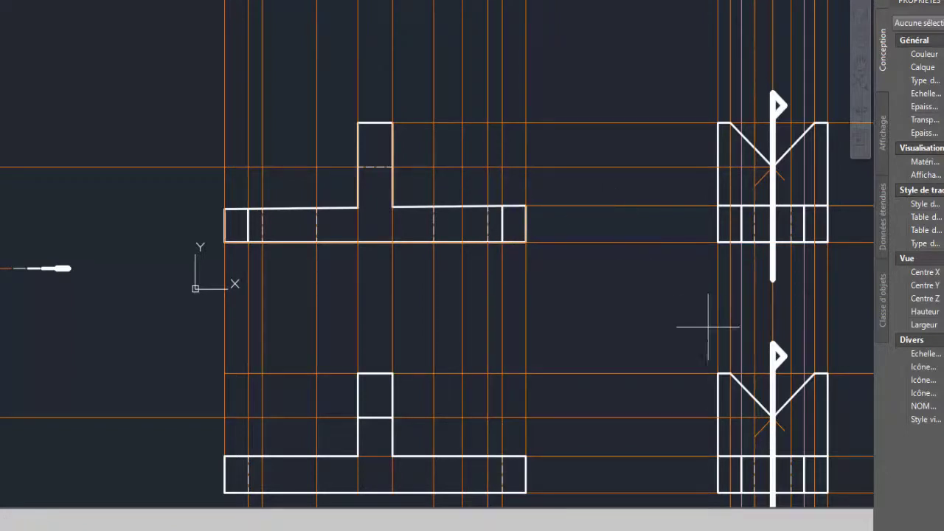
- Outline the cut area between the right hole and the section's right end with a closed polyline on layer 3-ligne grasse
middle_click_drag(562, 218, 549, 403)
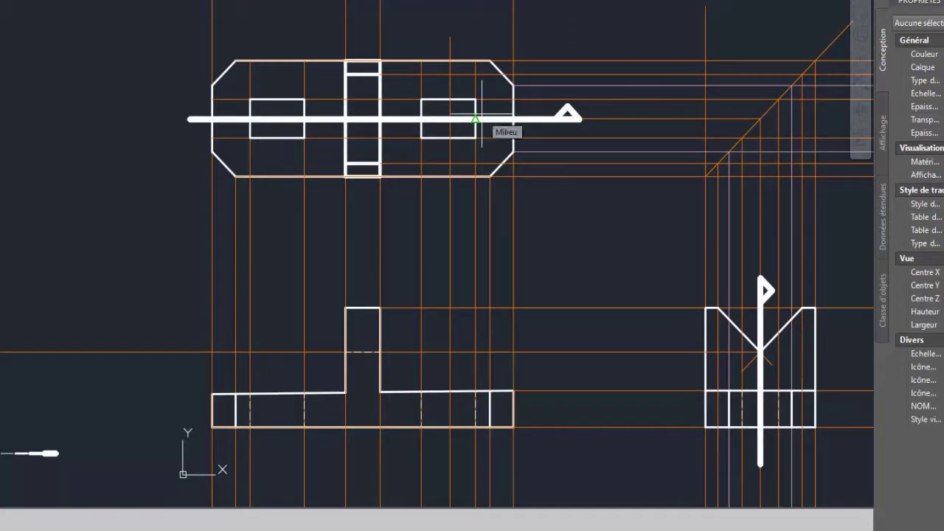
middle_click_drag(519, 297, 523, 244)
scroll(522, 251, "down", 2)
middle_click_drag(521, 494, 519, 260)
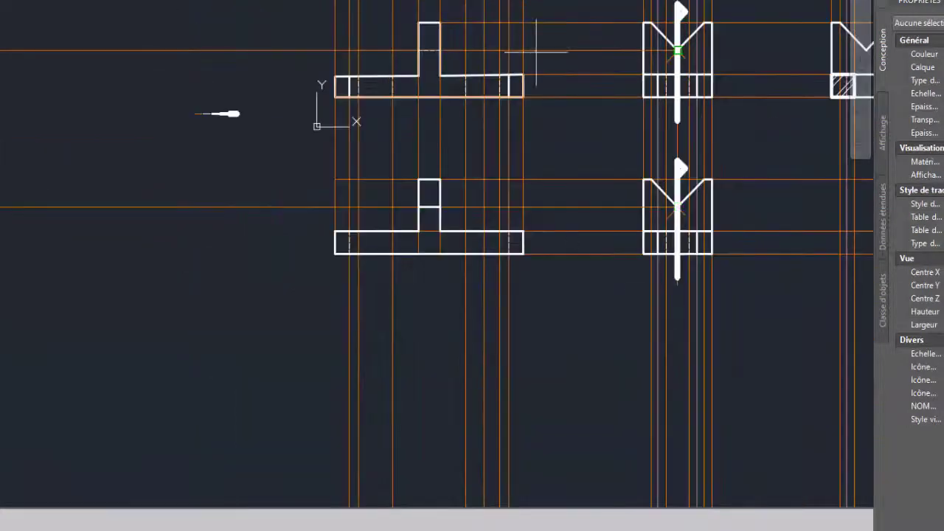
scroll(519, 261, "up", 3)
middle_click_drag(489, 362, 482, 415)
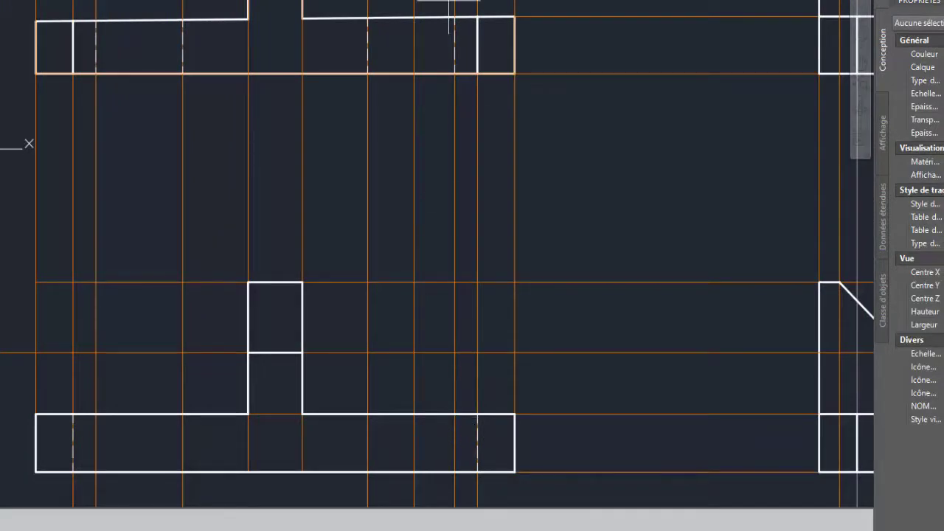
left_click(234, 2)
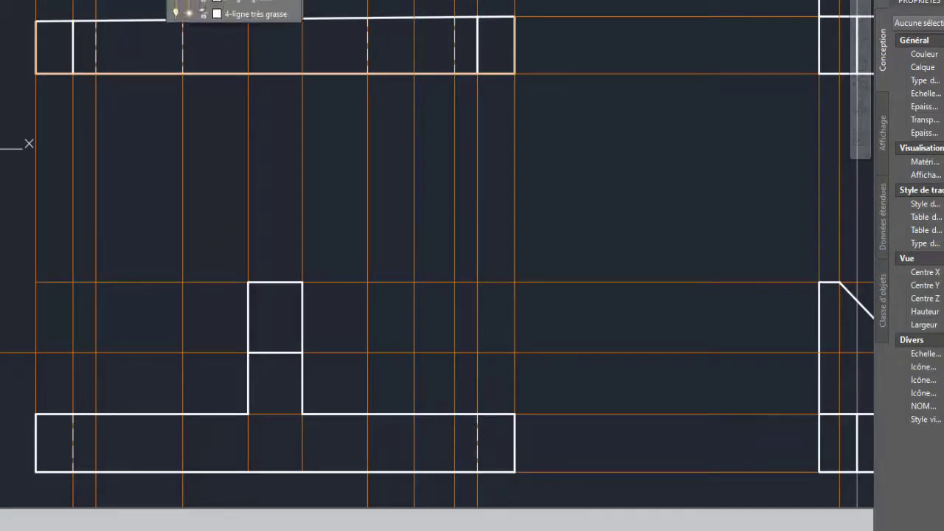
left_click(262, 4)
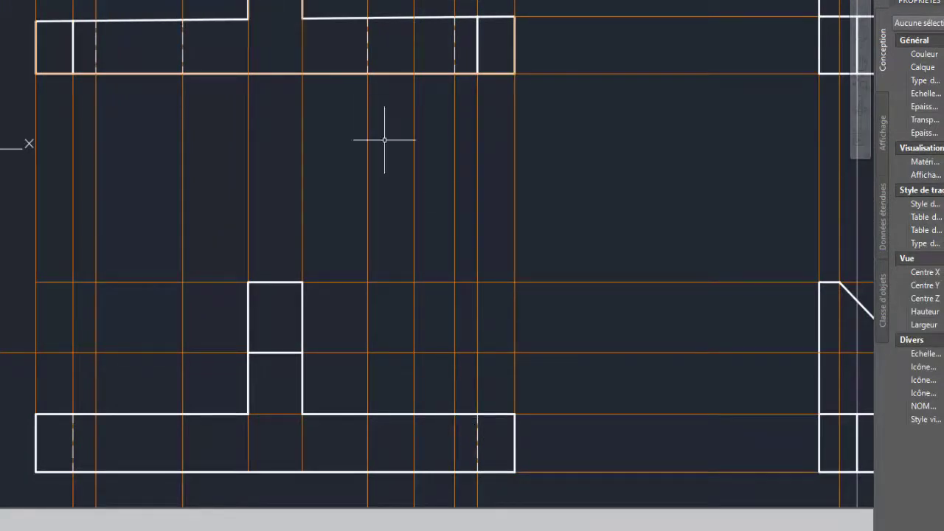
left_click(455, 414)
left_click(455, 472)
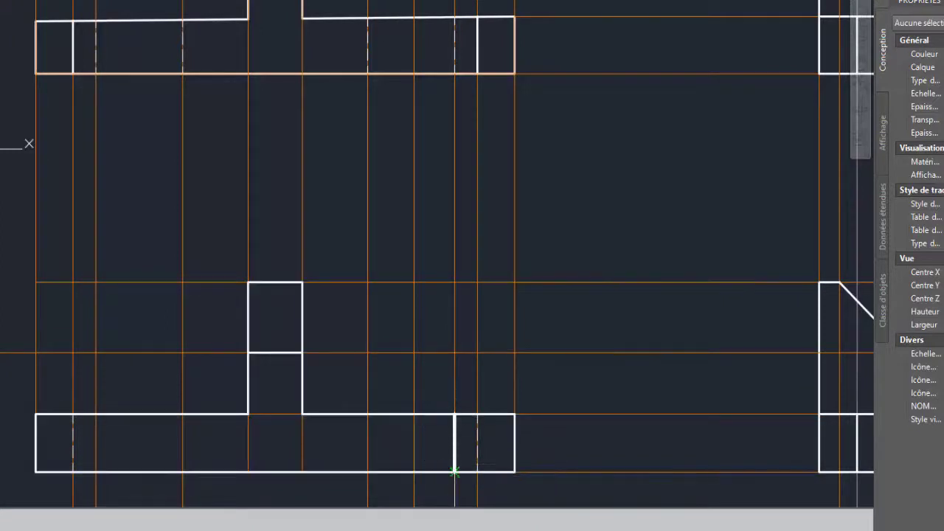
left_click(513, 472)
left_click(514, 415)
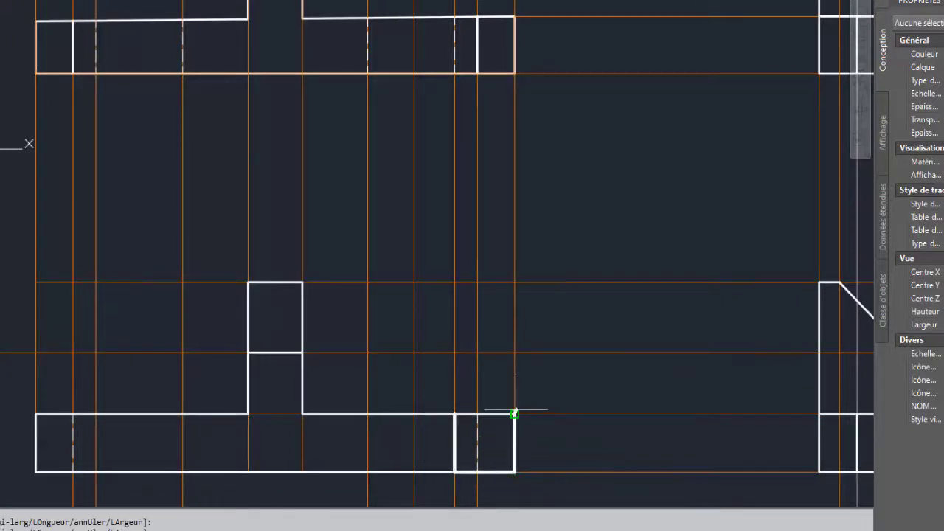
left_click(455, 414)
key("Return")
- Outline the cut area between the section's left end and the left hole with a closed rectangular polyline
middle_click_drag(400, 383, 519, 376)
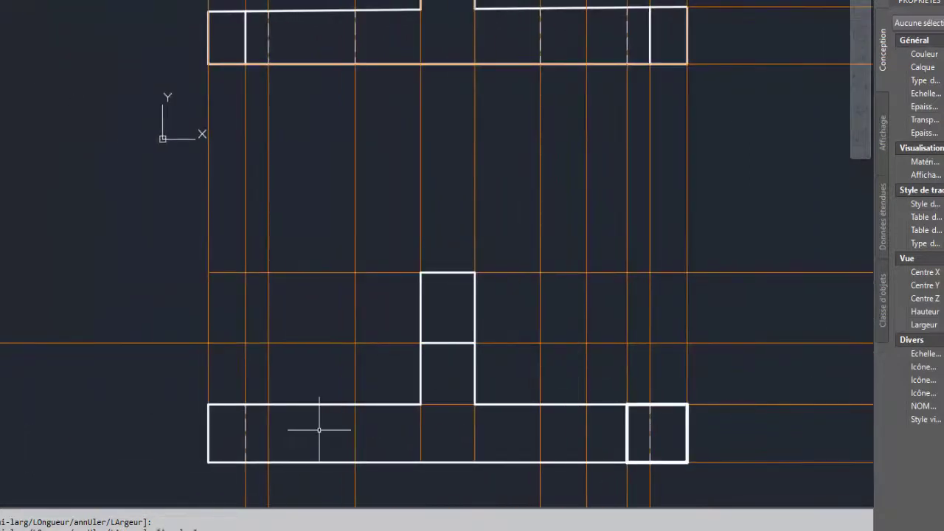
key("space")
left_click(208, 404)
left_click(268, 404)
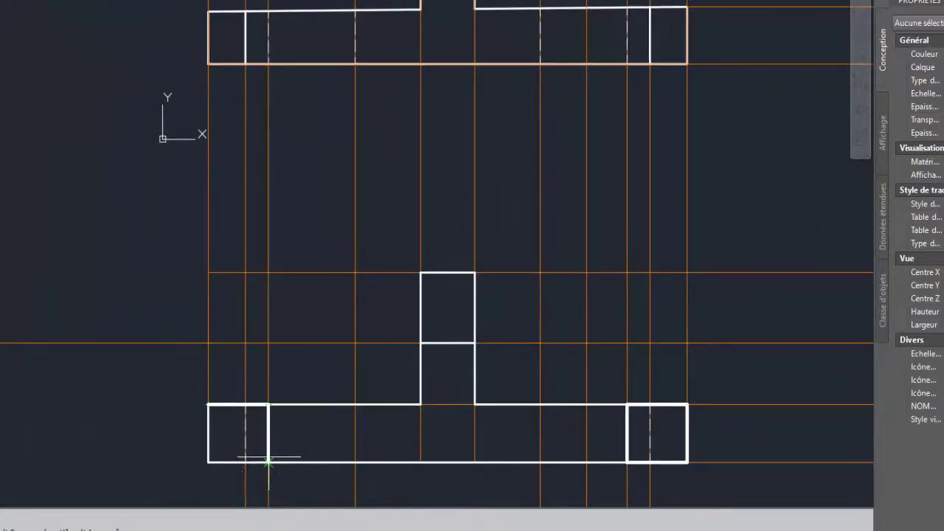
left_click(268, 463)
left_click(208, 463)
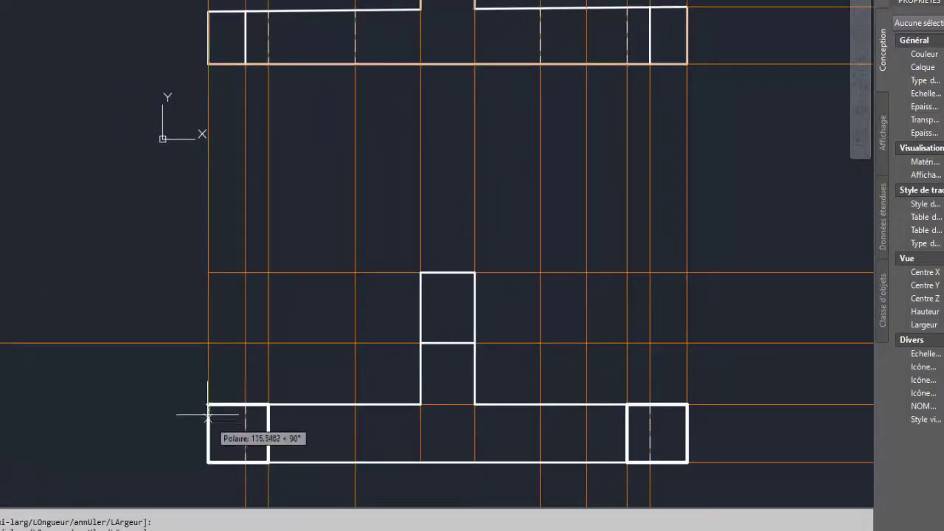
left_click(208, 404)
key("Return")
- Outline the central inverted-T cut area between the two holes with a polyline rising to the notch-bottom line
scroll(244, 447, "down", 2)
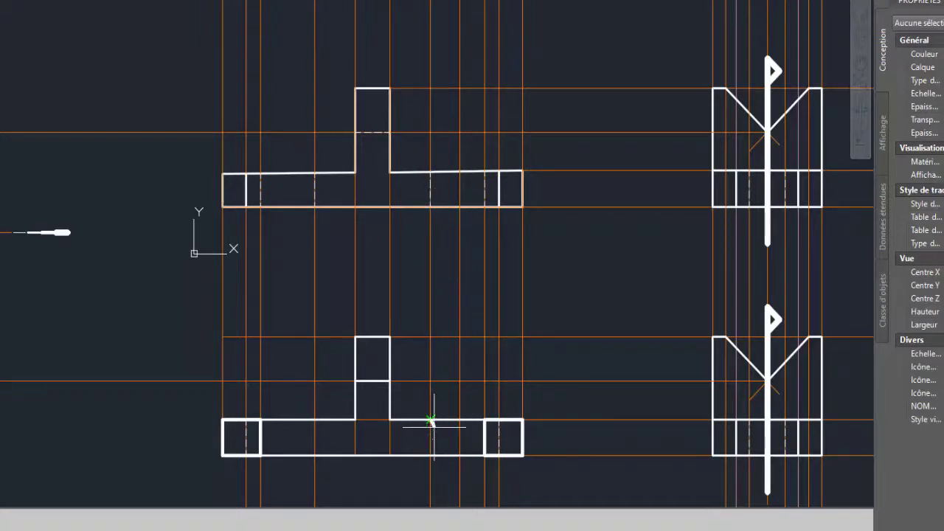
left_click(430, 455)
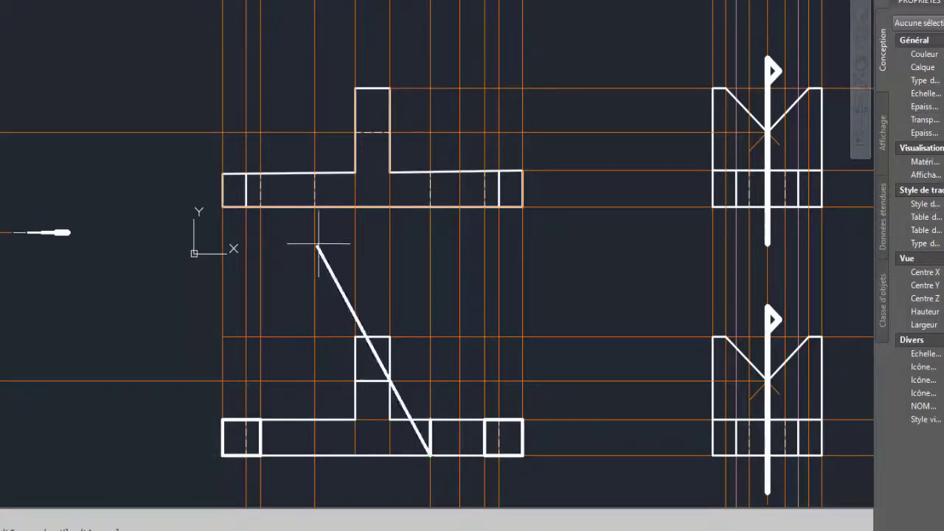
left_click(315, 455)
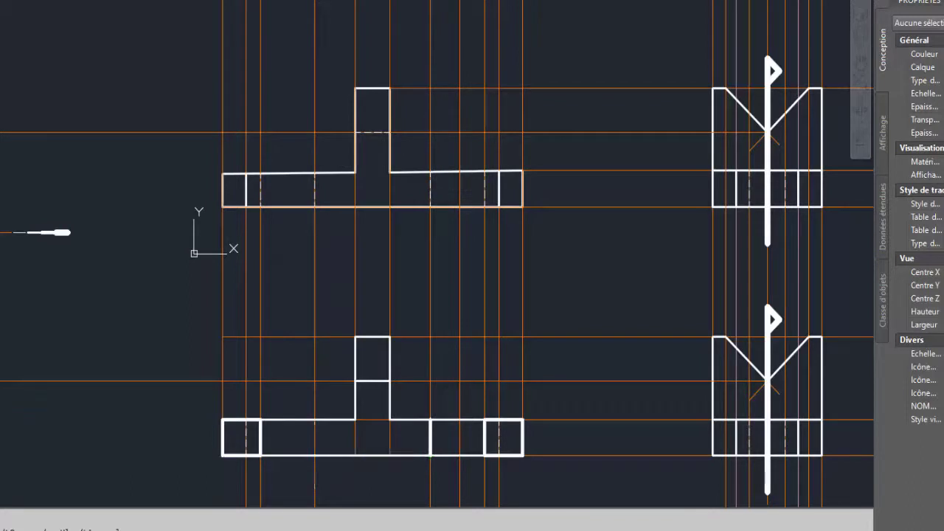
left_click(315, 419)
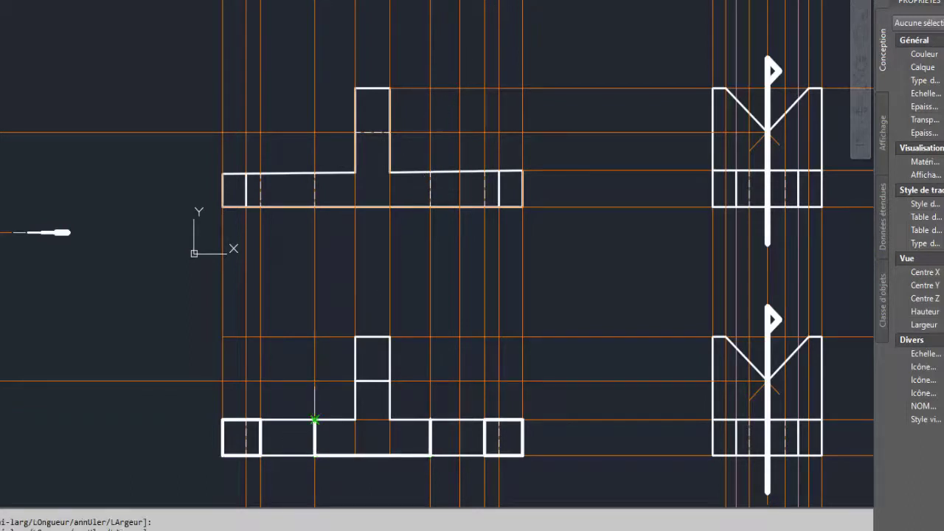
left_click(355, 419)
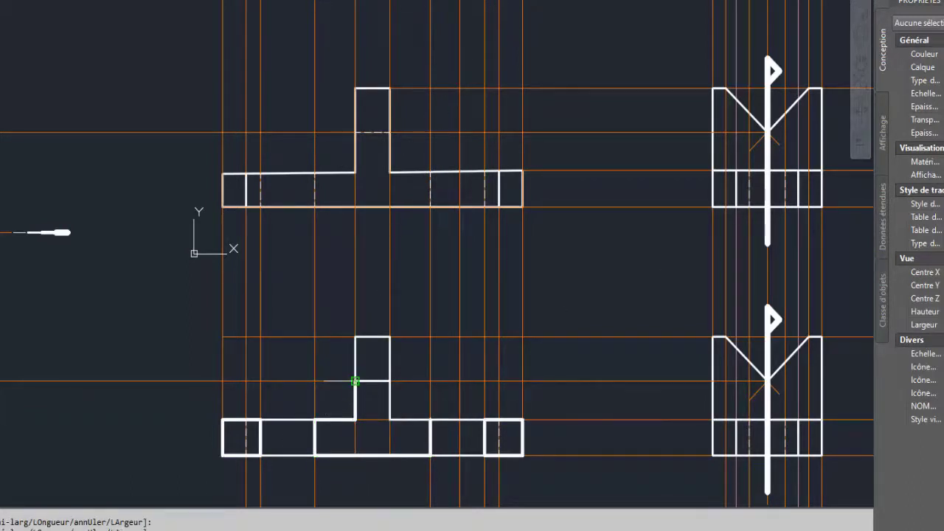
left_click(355, 380)
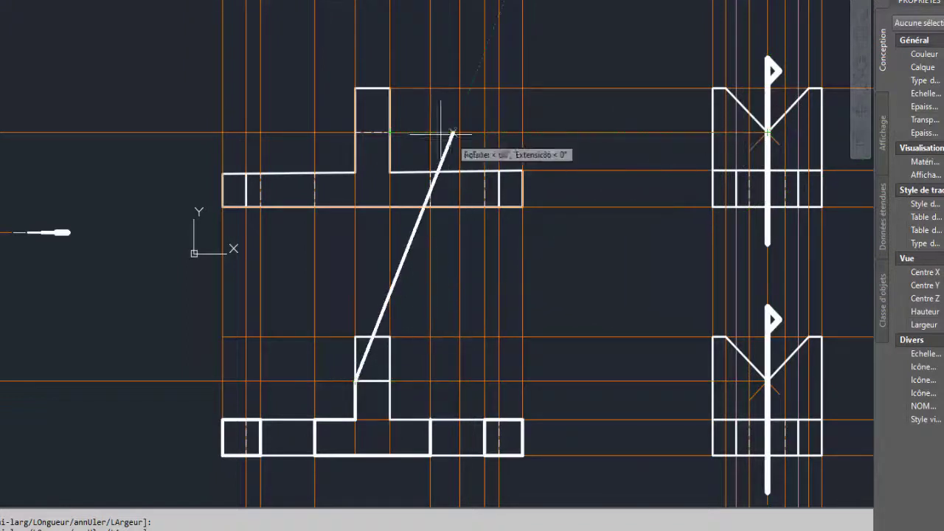
key("Escape")
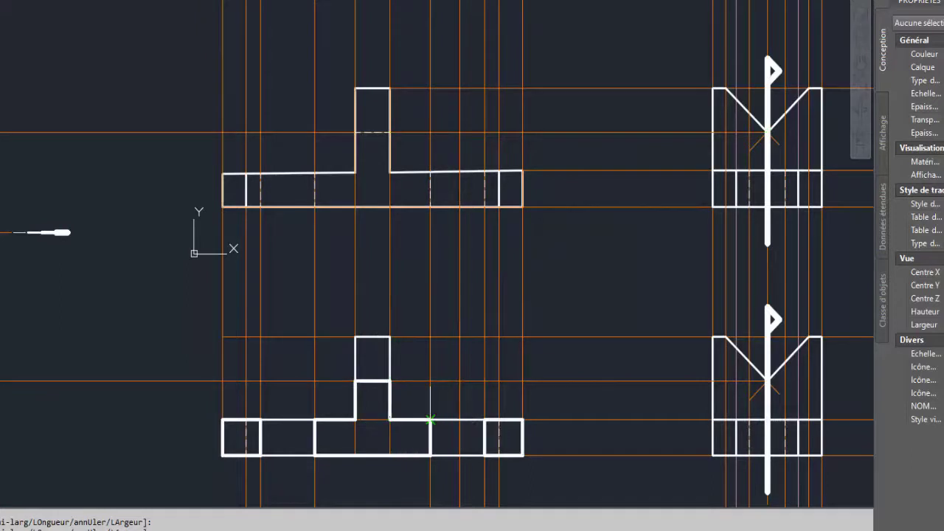
key("Escape")
- Check the central outline and the two end outlines of the longitudinal section by selecting each in turn
scroll(408, 418, "up", 2)
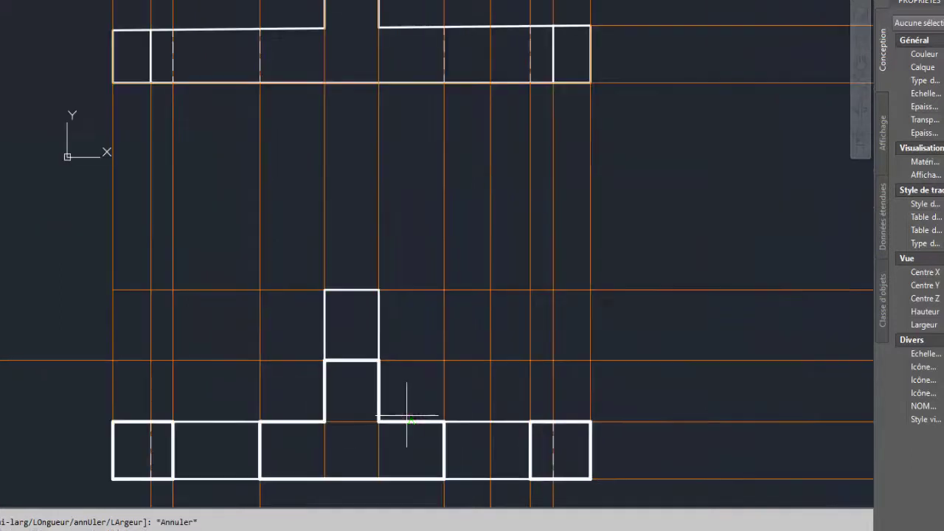
scroll(408, 418, "down", 2)
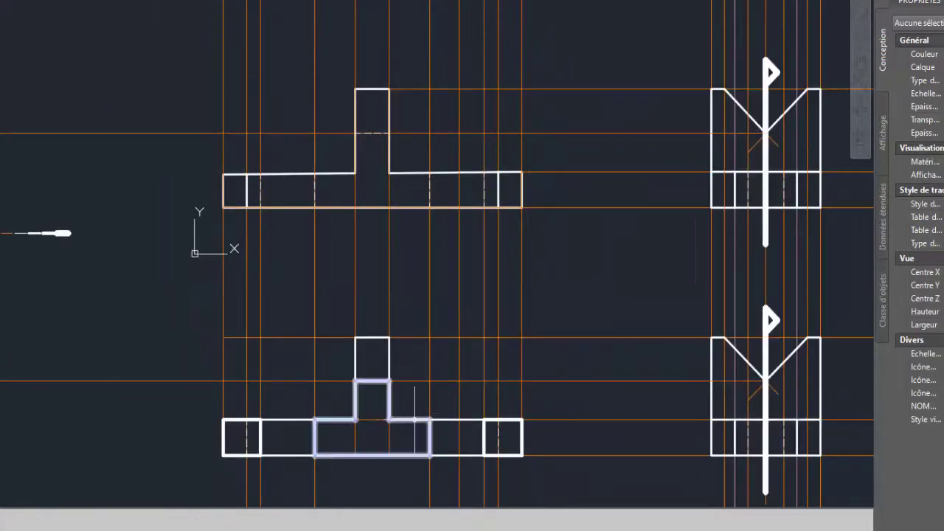
left_click(415, 419)
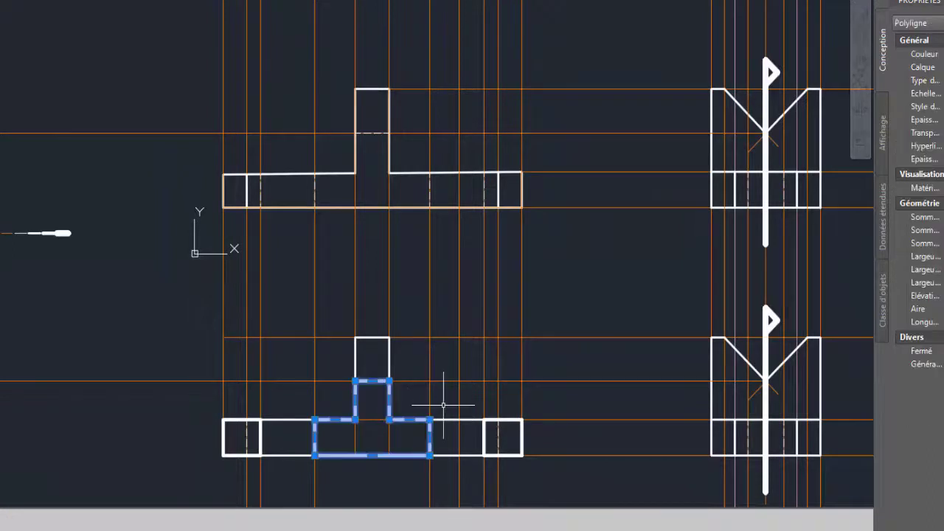
key("Escape")
left_click(253, 419)
key("Escape")
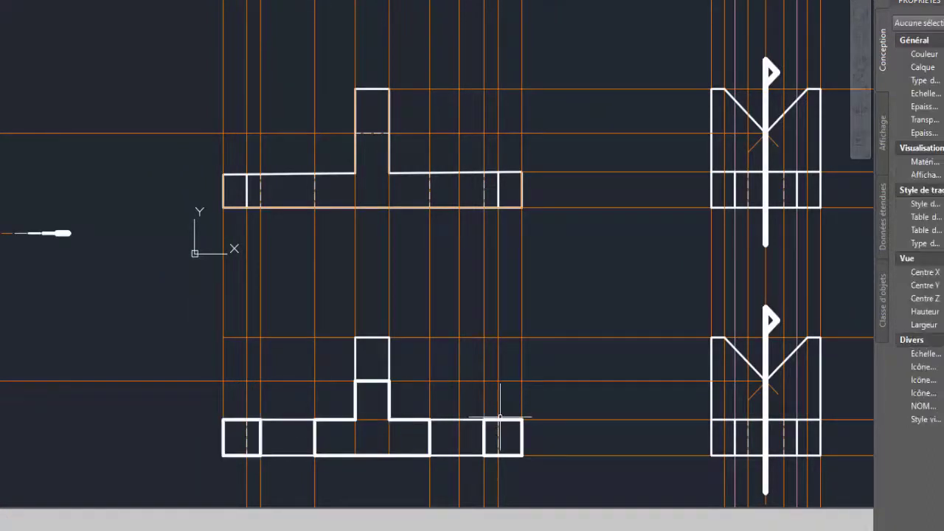
left_click(501, 418)
key("Escape")
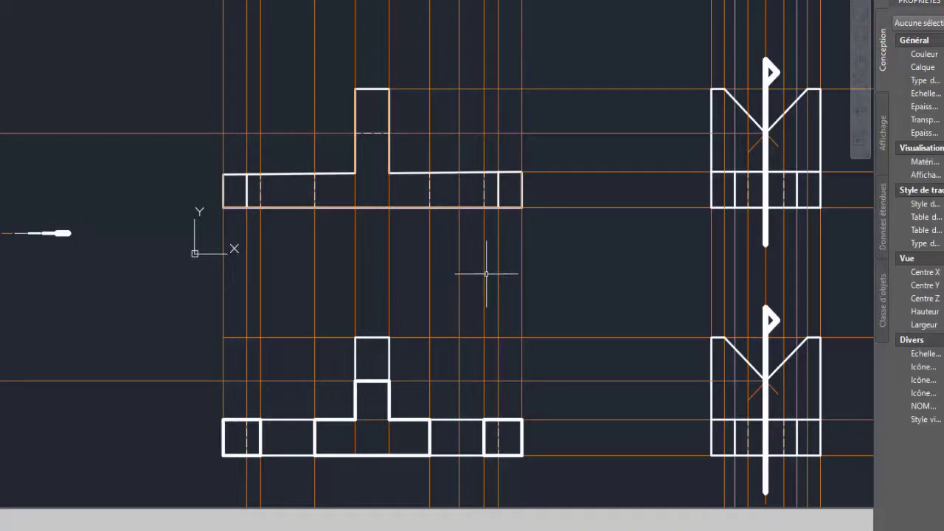
- Hatch the central and two end cut outlines of the longitudinal section with ANSI32 at scale 10 on layer 1-ligne fine
middle_click_drag(483, 221, 459, 230)
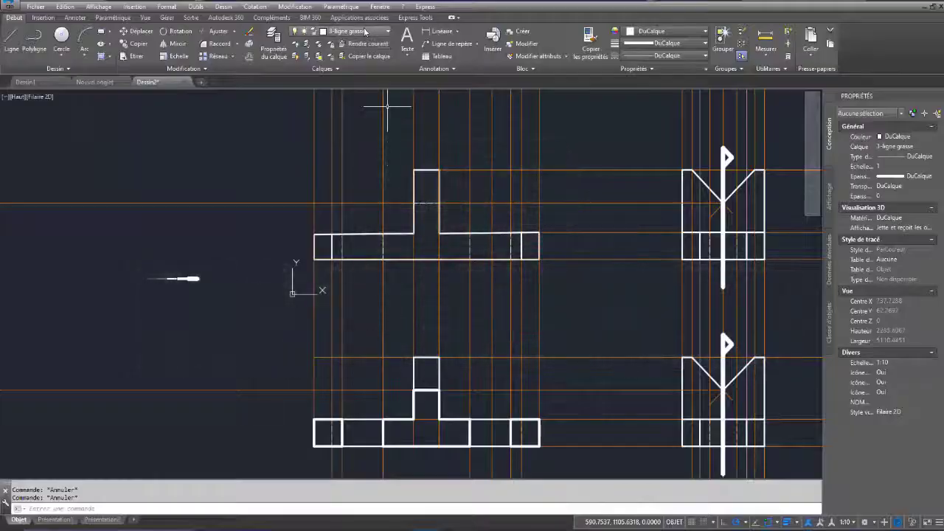
left_click(353, 31)
left_click(353, 69)
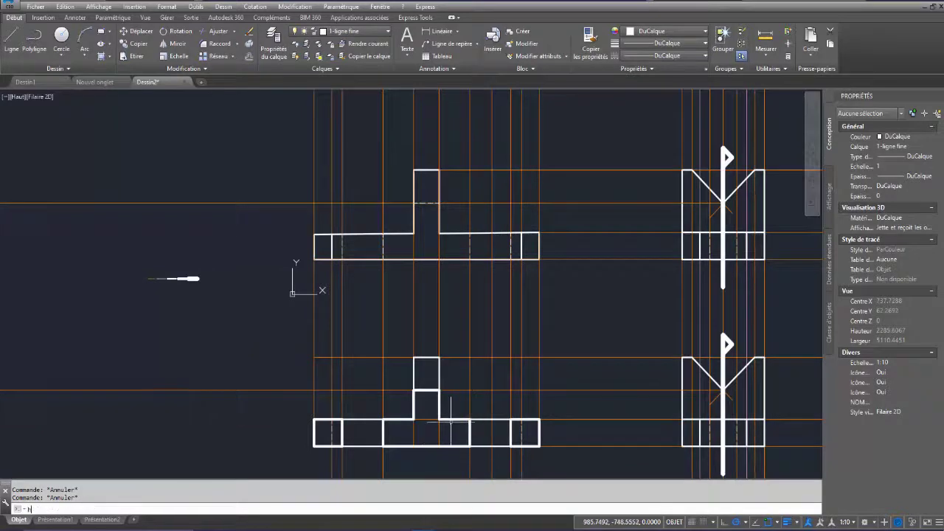
key("Return")
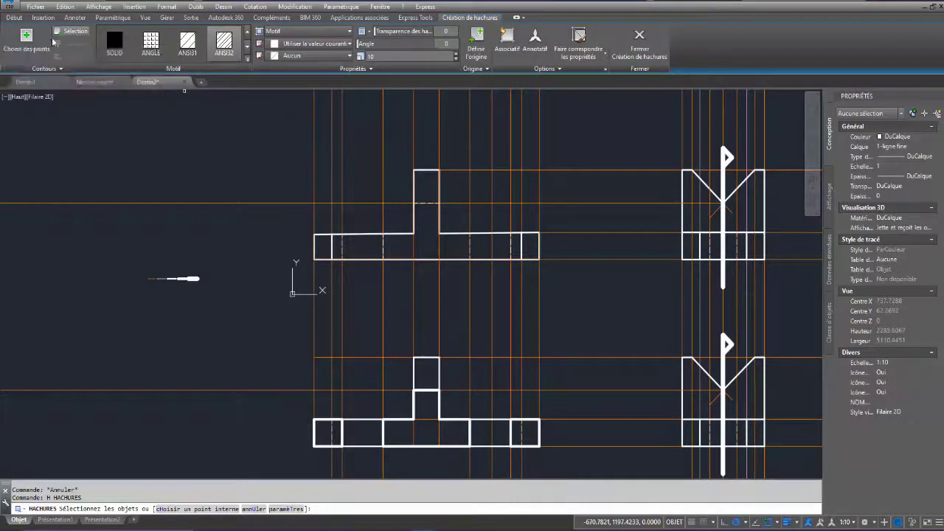
left_click(79, 35)
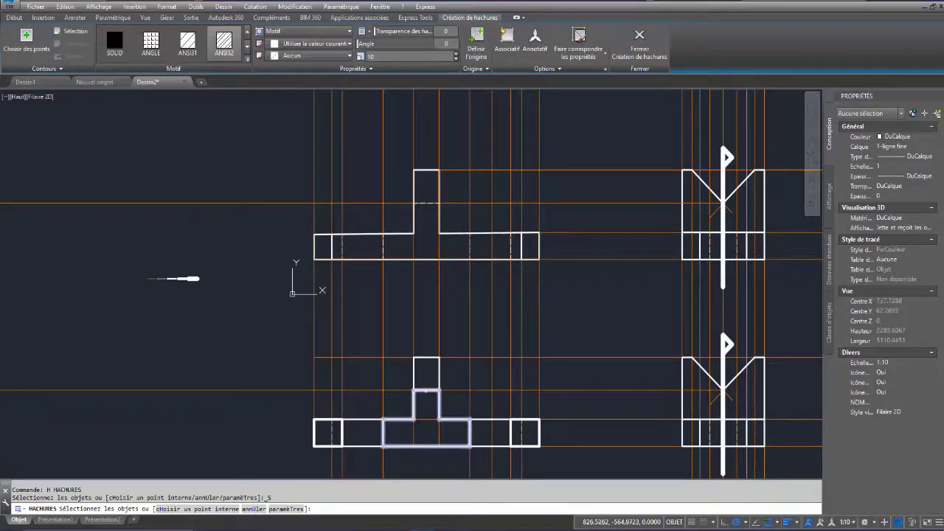
left_click(421, 390)
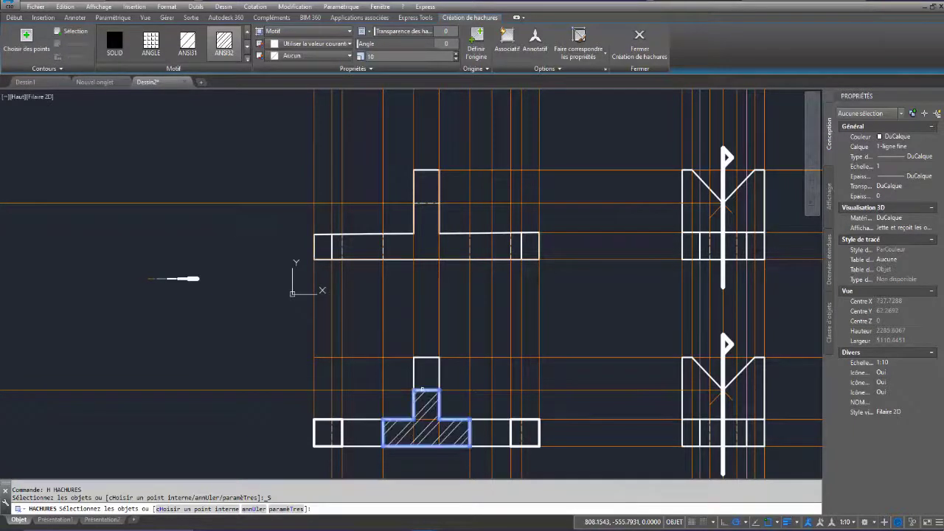
left_click(517, 421)
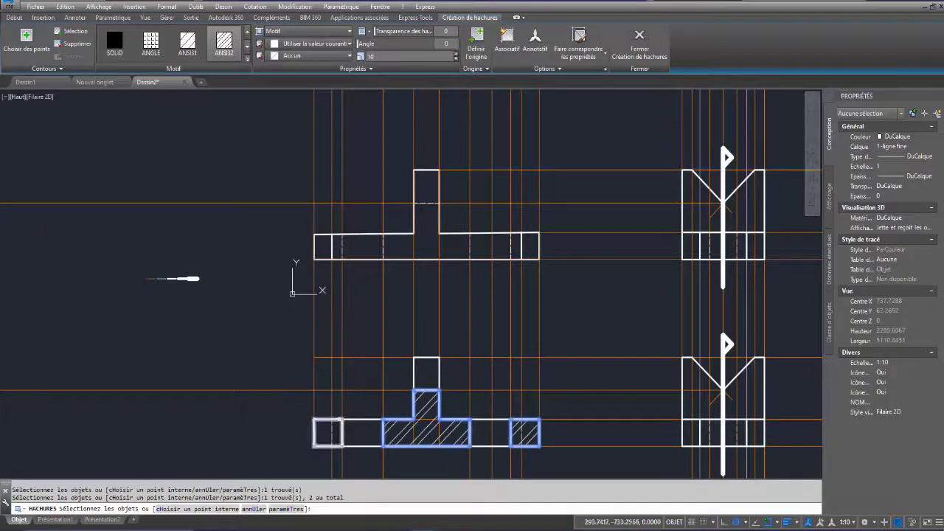
left_click(339, 420)
key("Return")
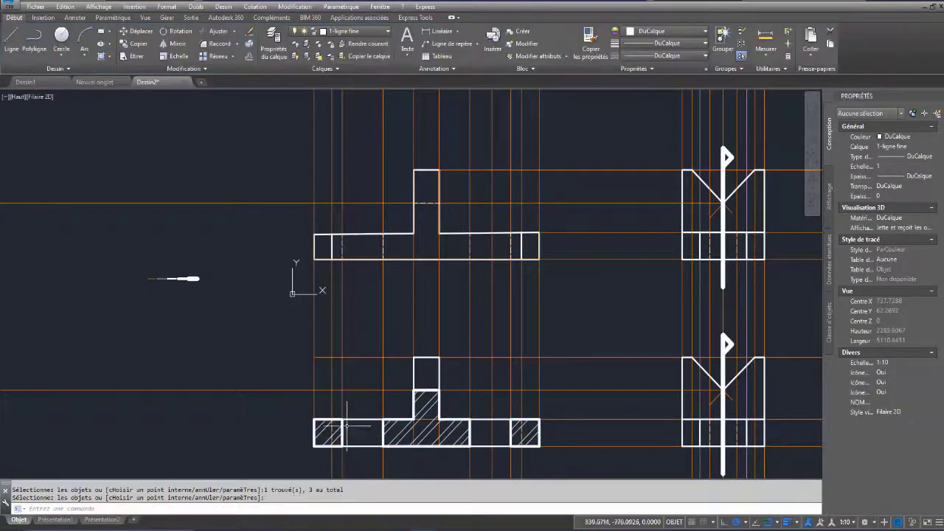
middle_click_drag(400, 200, 400, 357)
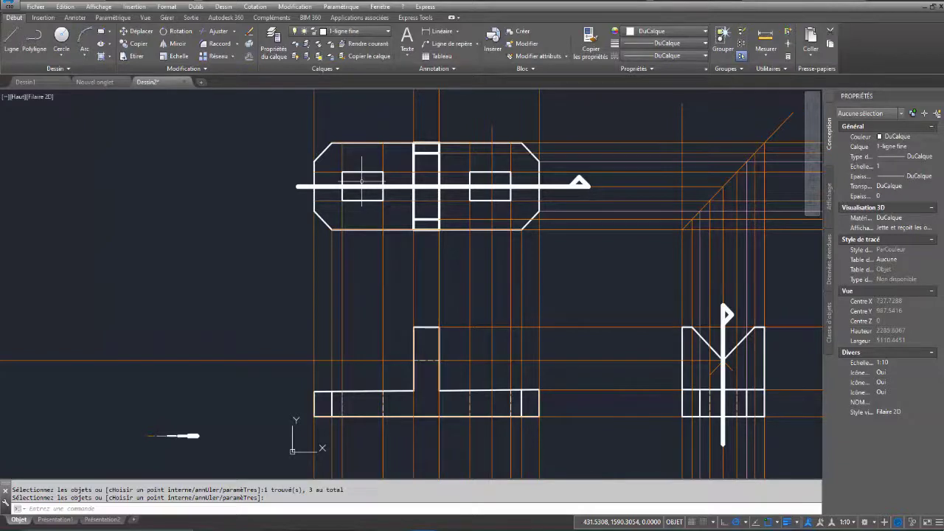
scroll(362, 181, "down", 4)
scroll(332, 336, "up", 4)
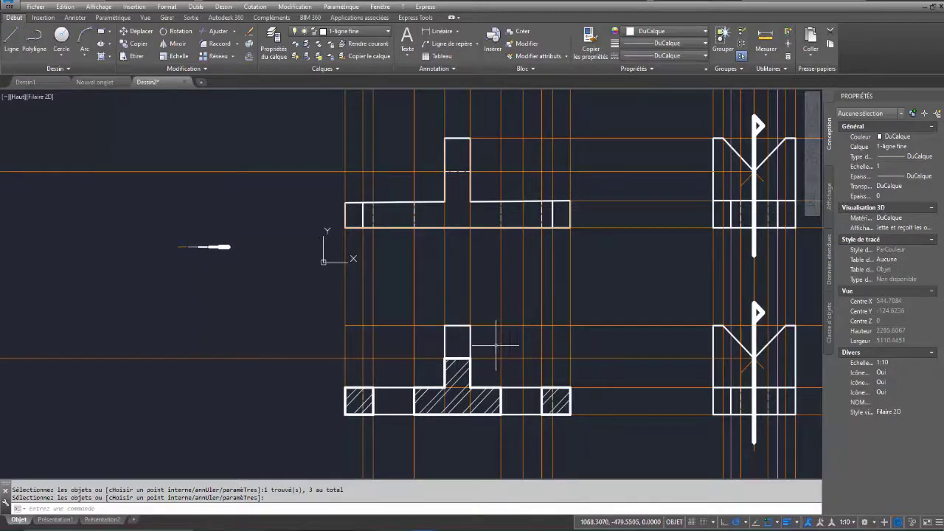
mouse_move(611, 337)
middle_mouse_down()
mouse_move(575, 369)
mouse_move(432, 400)
middle_mouse_up()
scroll(486, 367, "down", 2)
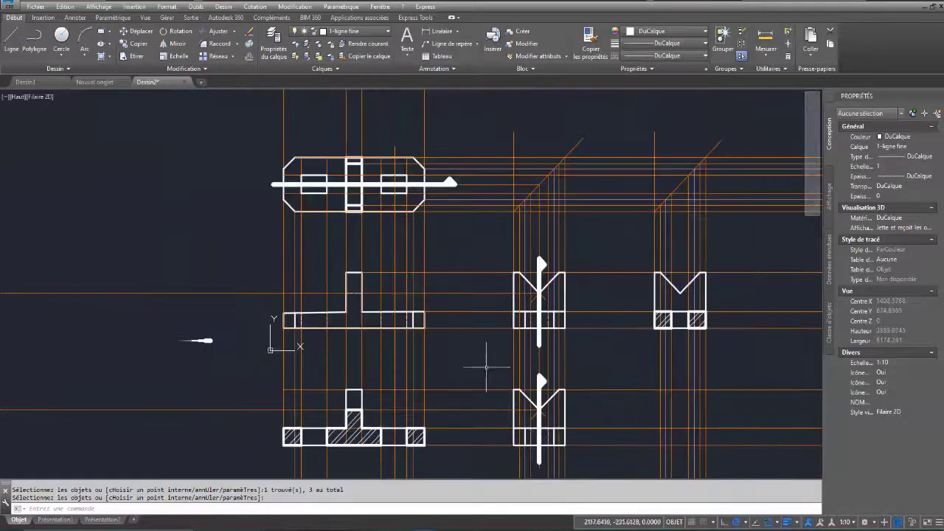
middle_click_drag(486, 366, 446, 370)
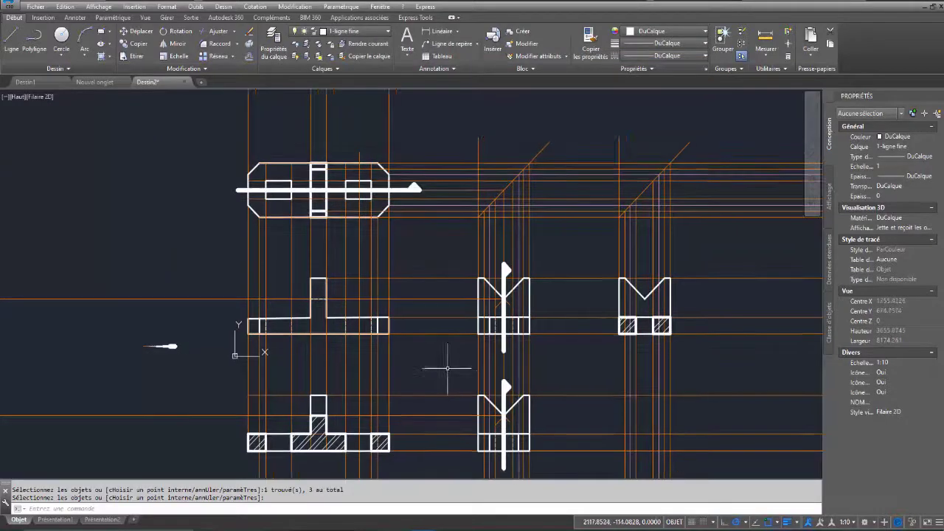